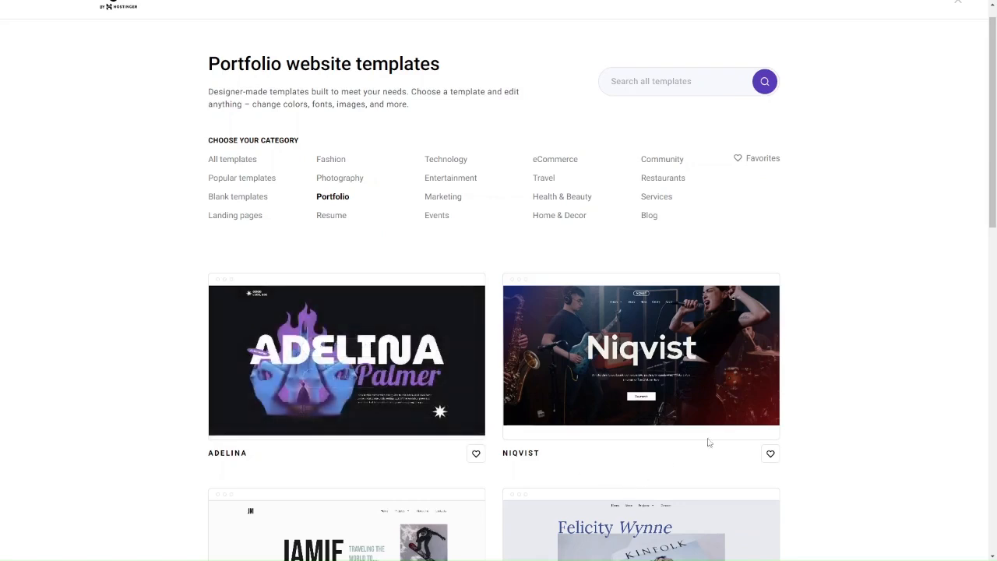
# - Look through the Portfolio templates and switch the template gallery to the eCommerce category
pyautogui.scroll(-3, 635, 362)
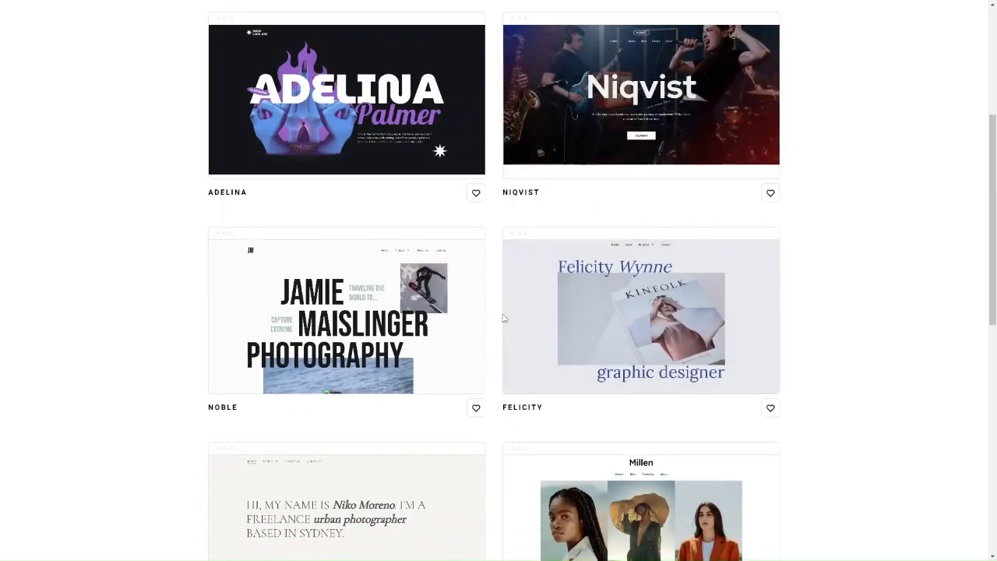
pyautogui.scroll(-1, 504, 318)
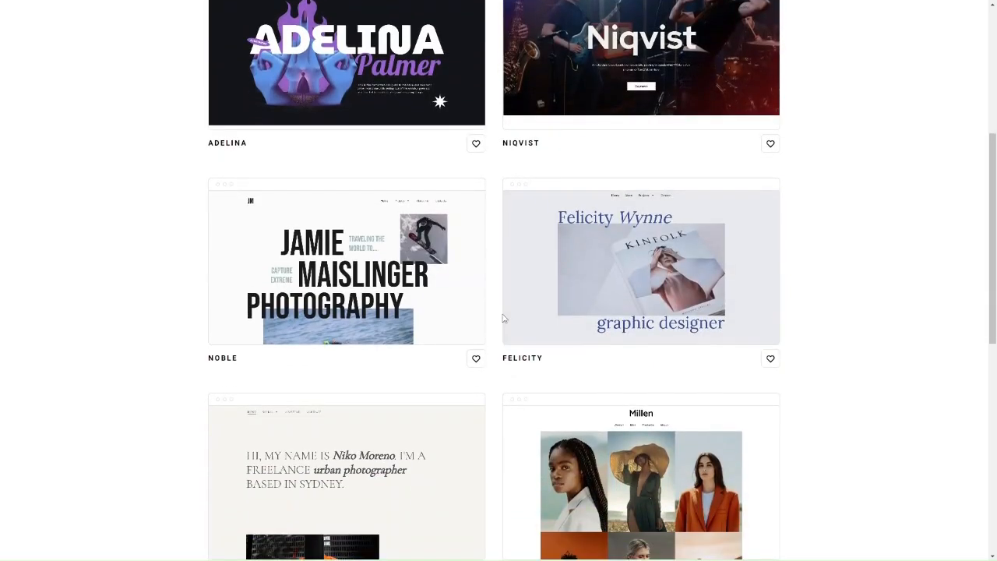
pyautogui.scroll(5, 503, 296)
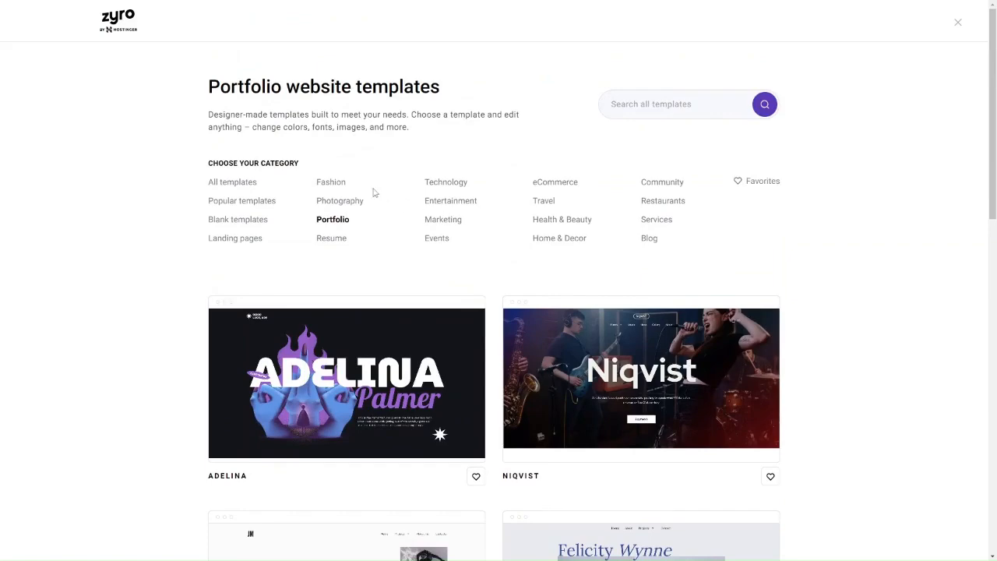
pyautogui.click(558, 183)
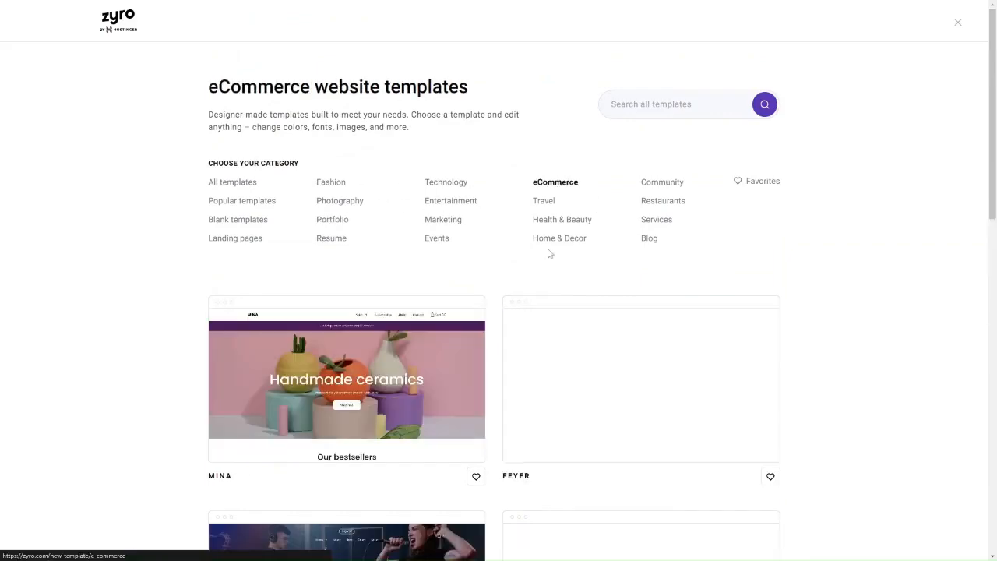
# - Browse the eCommerce templates and start building a website from the Feyer template
pyautogui.scroll(-5, 529, 345)
pyautogui.scroll(-5, 529, 351)
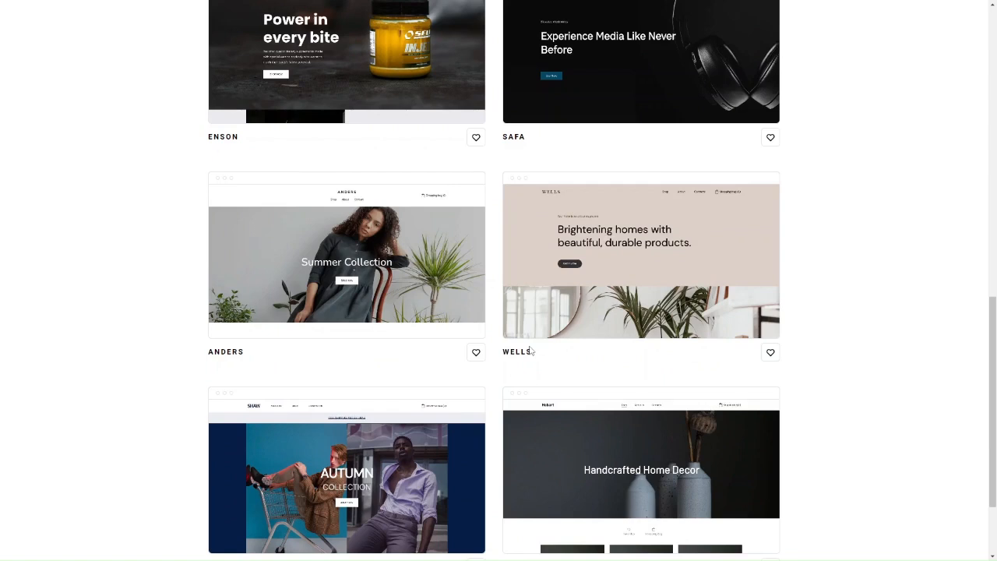
pyautogui.scroll(-1, 530, 352)
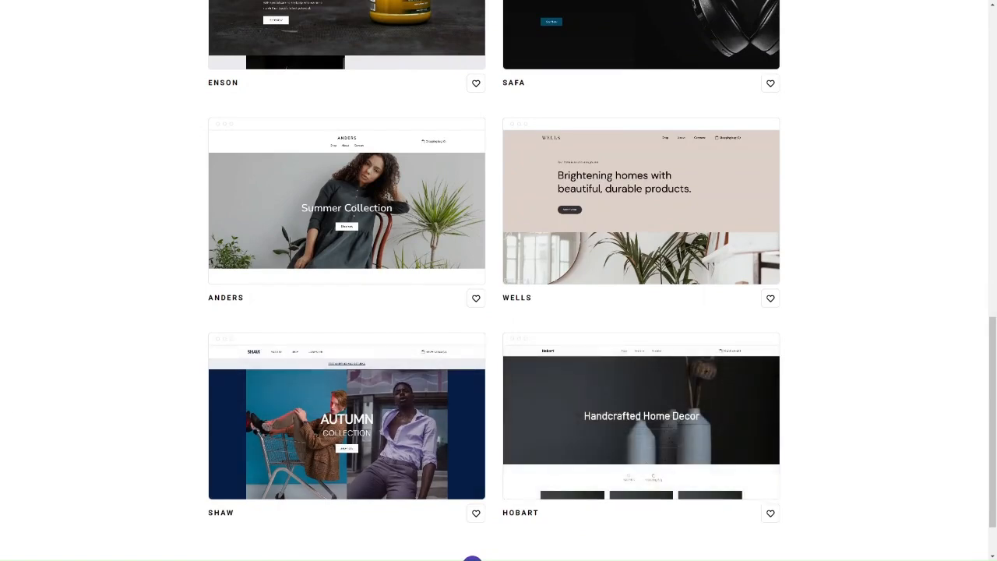
pyautogui.scroll(-1, 321, 384)
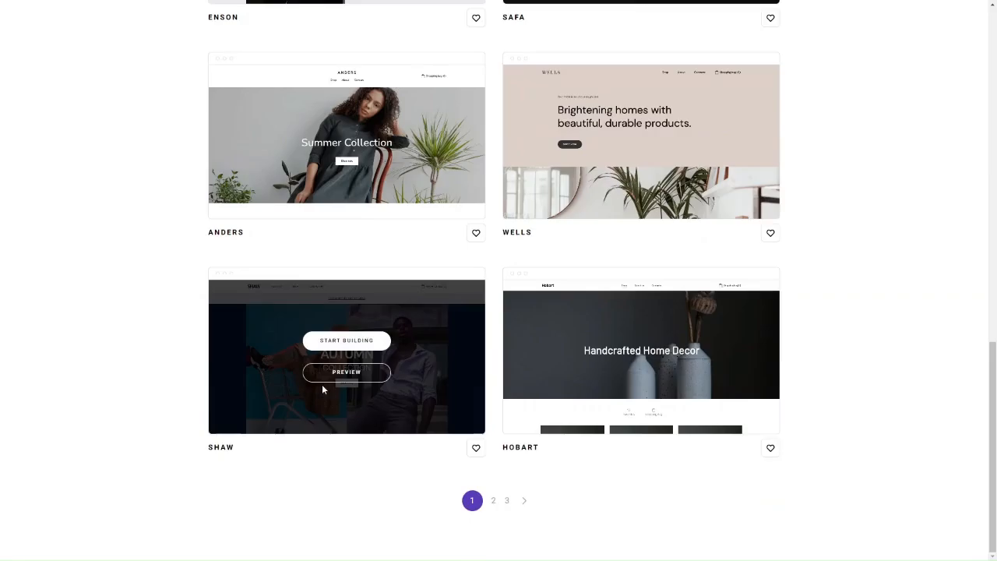
pyautogui.scroll(6, 322, 384)
pyautogui.scroll(7, 323, 387)
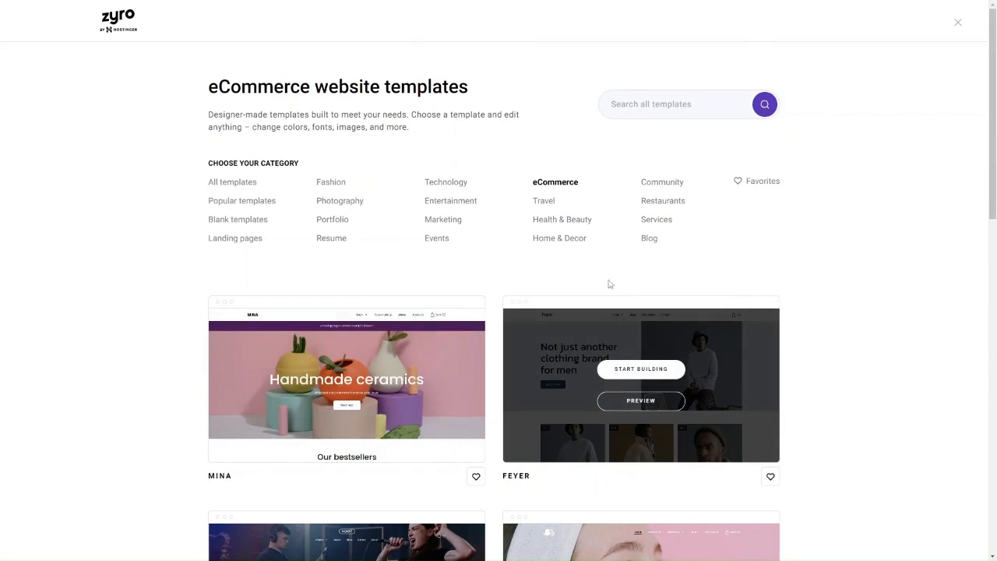
pyautogui.scroll(-3, 466, 380)
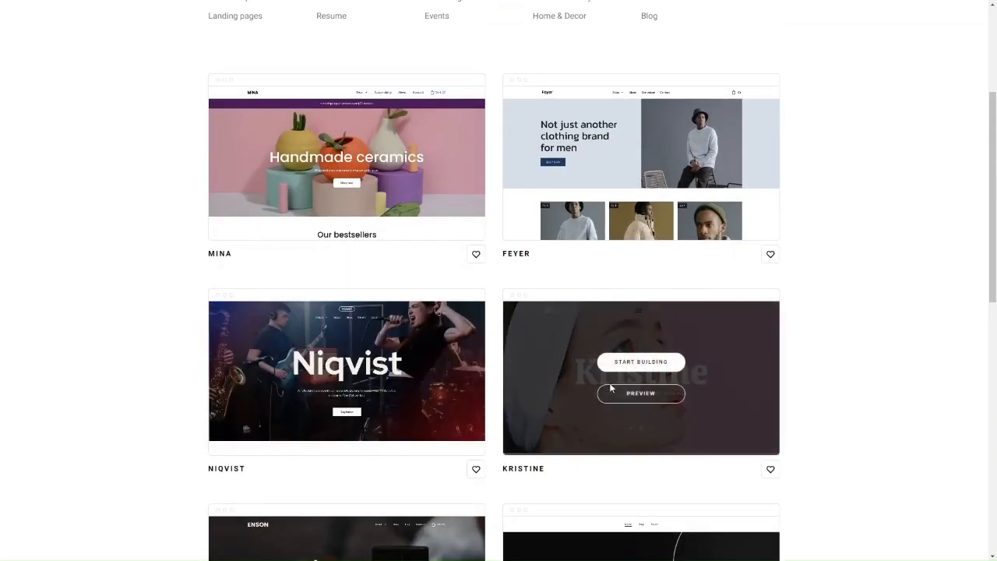
pyautogui.scroll(2, 592, 250)
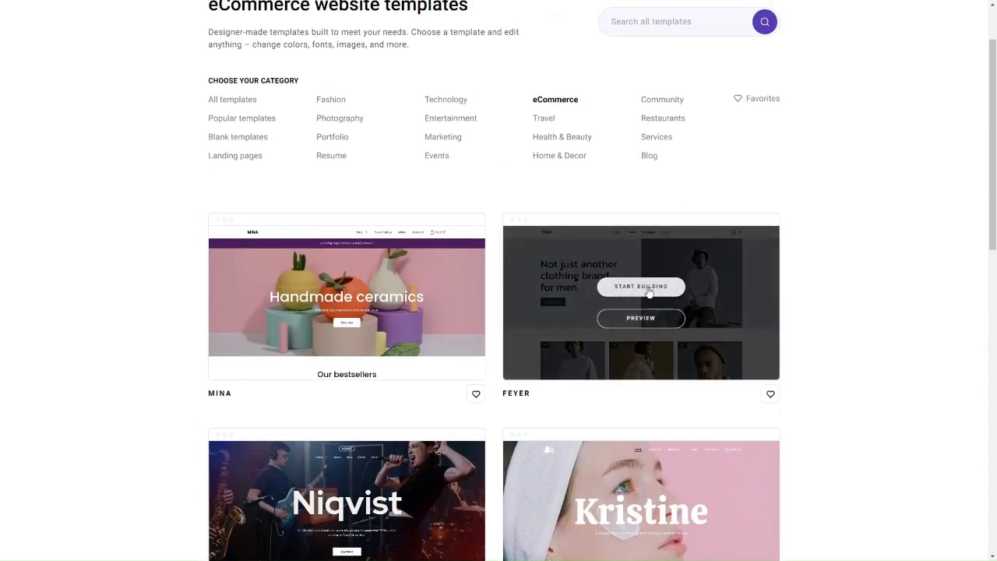
pyautogui.click(649, 290)
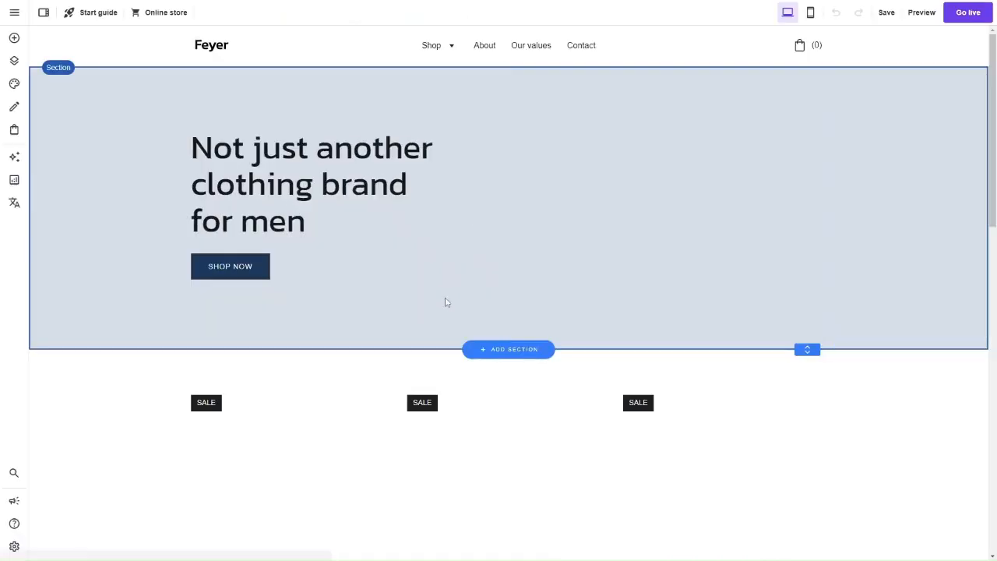
# - Look over the Feyer homepage and review the site-wide color, text, button and animation styles
pyautogui.scroll(-4, 561, 346)
pyautogui.scroll(-5, 561, 346)
pyautogui.scroll(-1, 562, 351)
pyautogui.scroll(12, 561, 346)
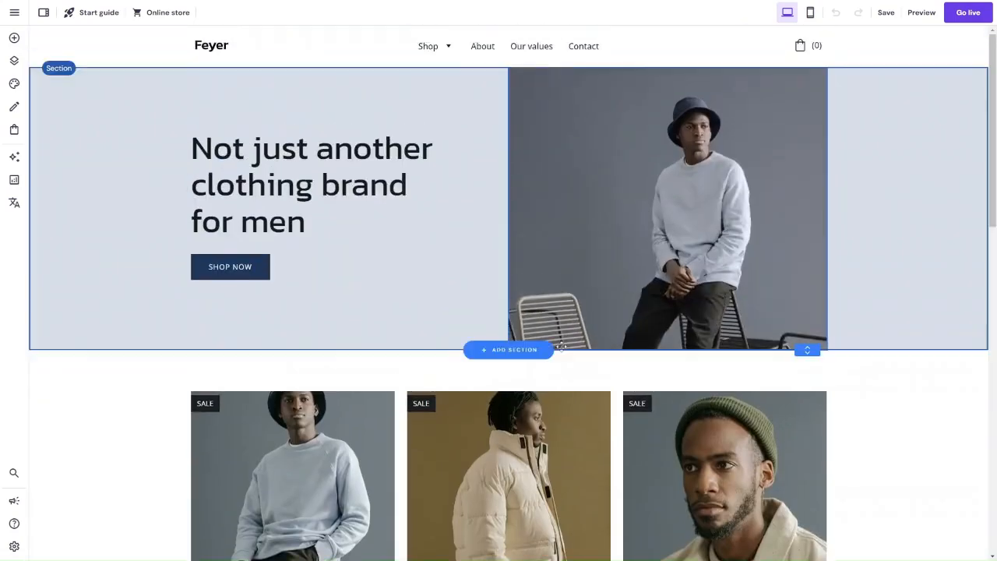
pyautogui.click(16, 86)
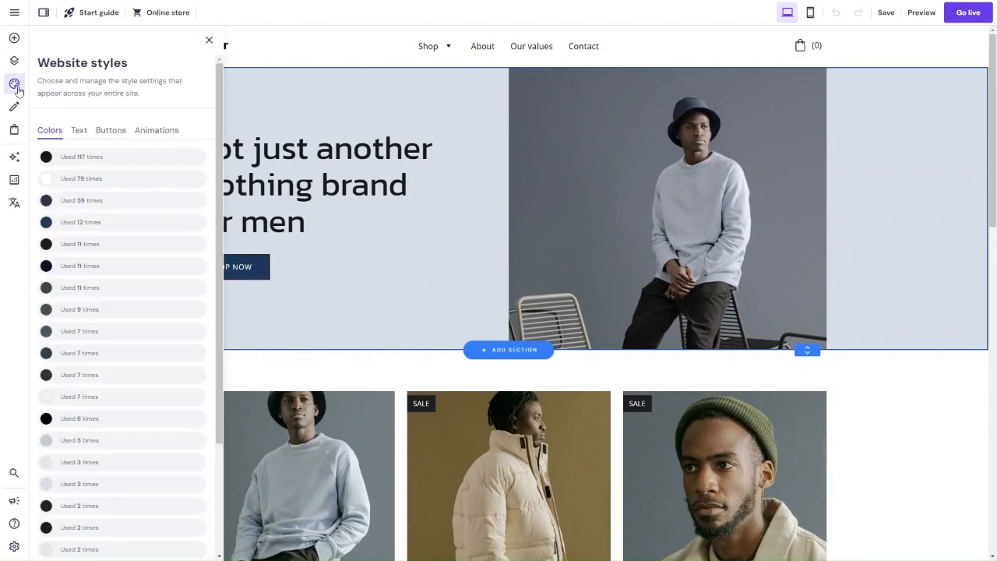
pyautogui.click(78, 131)
pyautogui.click(110, 133)
pyautogui.click(152, 135)
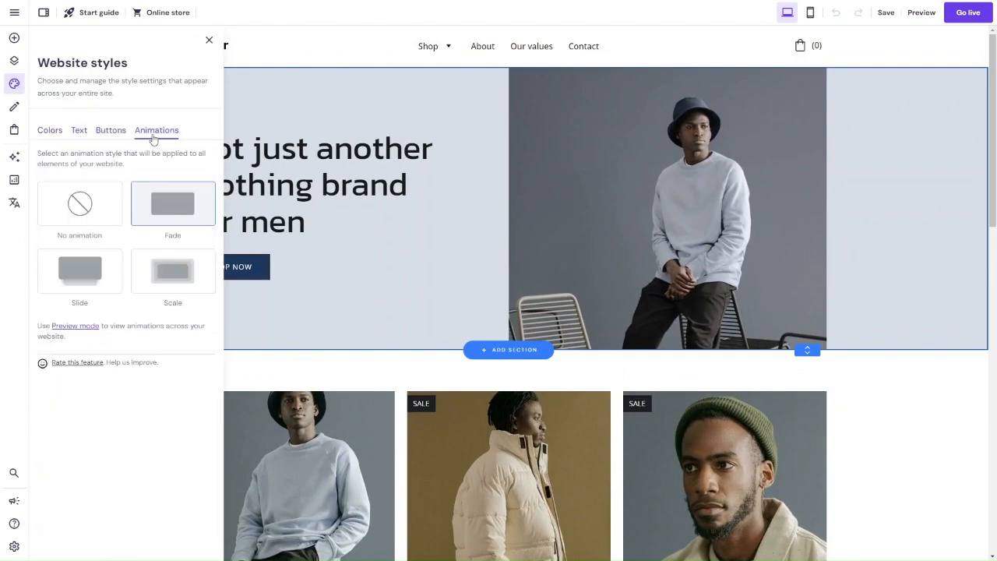
pyautogui.click(62, 135)
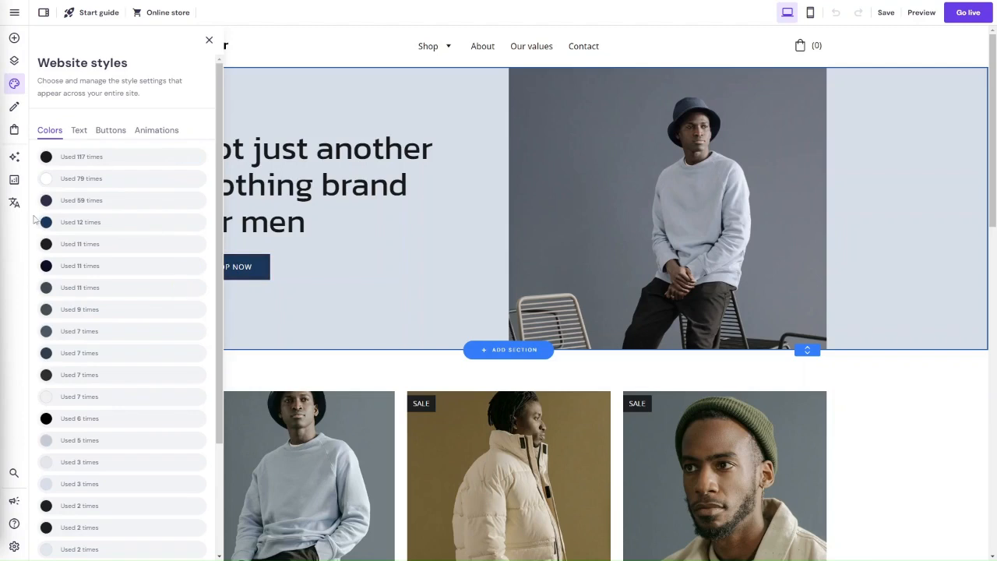
# - Replace the site-wide color #1A1A1A with #ff665e across the entire website
pyautogui.moveTo(87, 165)
pyautogui.click(187, 158)
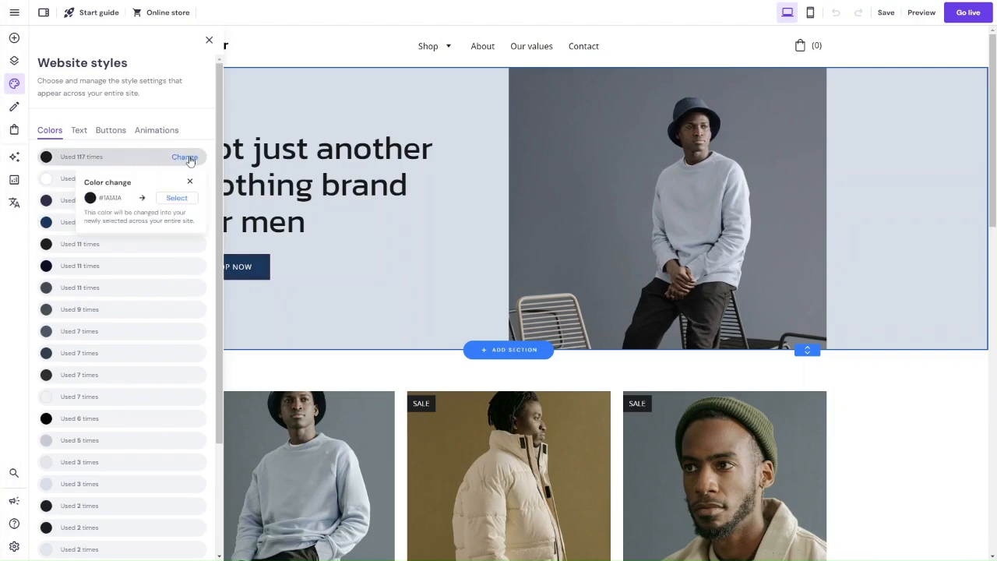
pyautogui.click(178, 199)
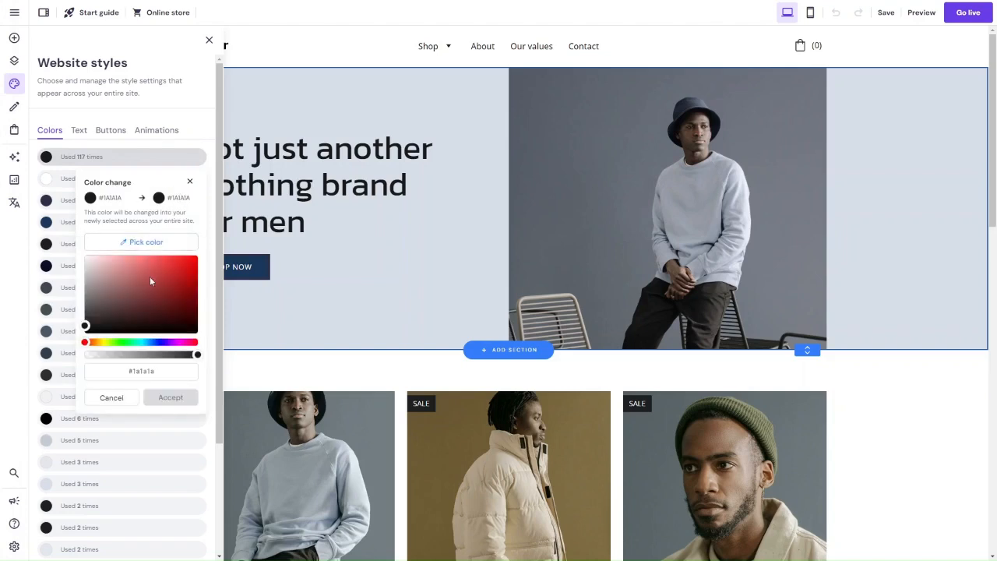
pyautogui.click(148, 241)
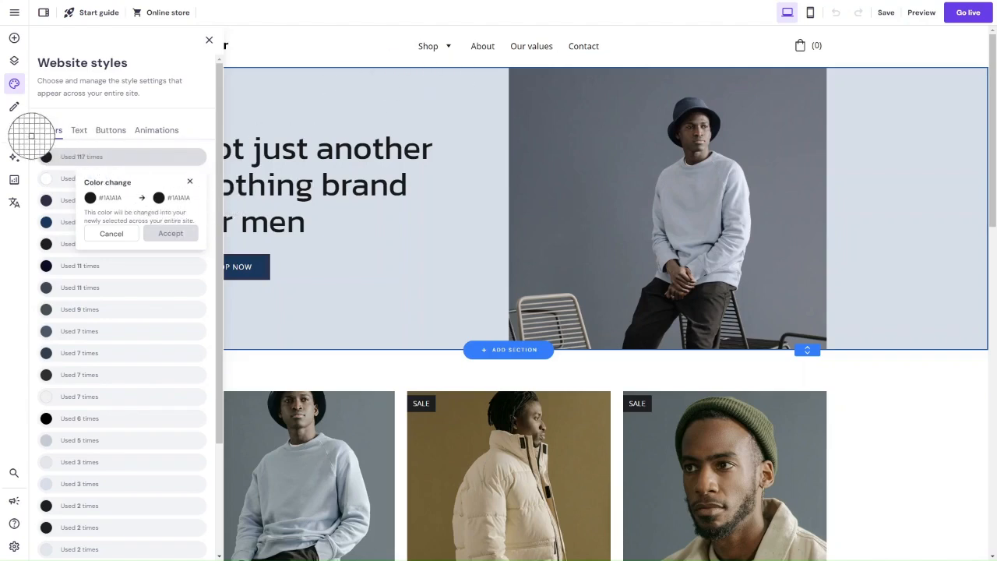
pyautogui.click(178, 191)
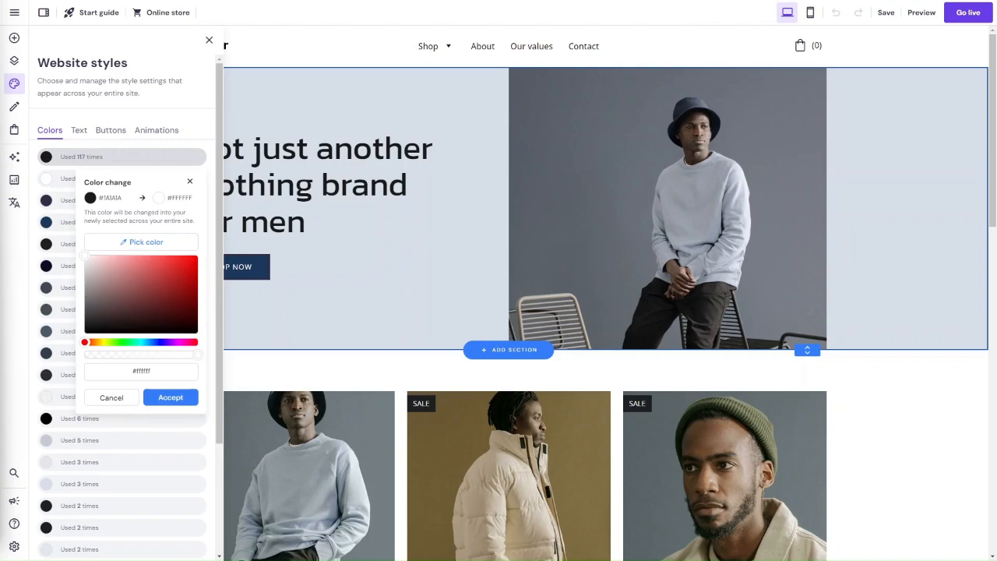
pyautogui.doubleClick(140, 372)
pyautogui.write('ff665e')
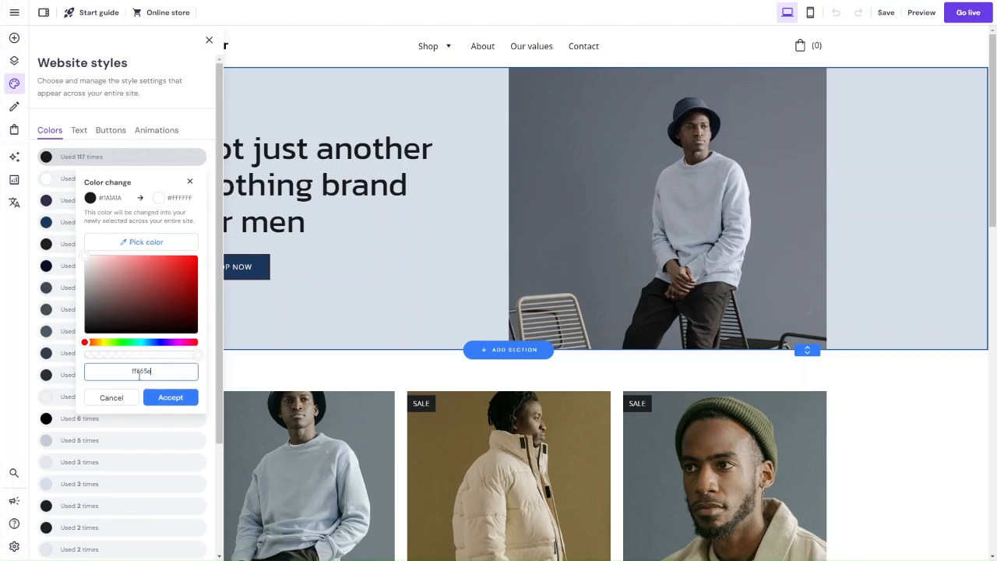
pyautogui.click(184, 398)
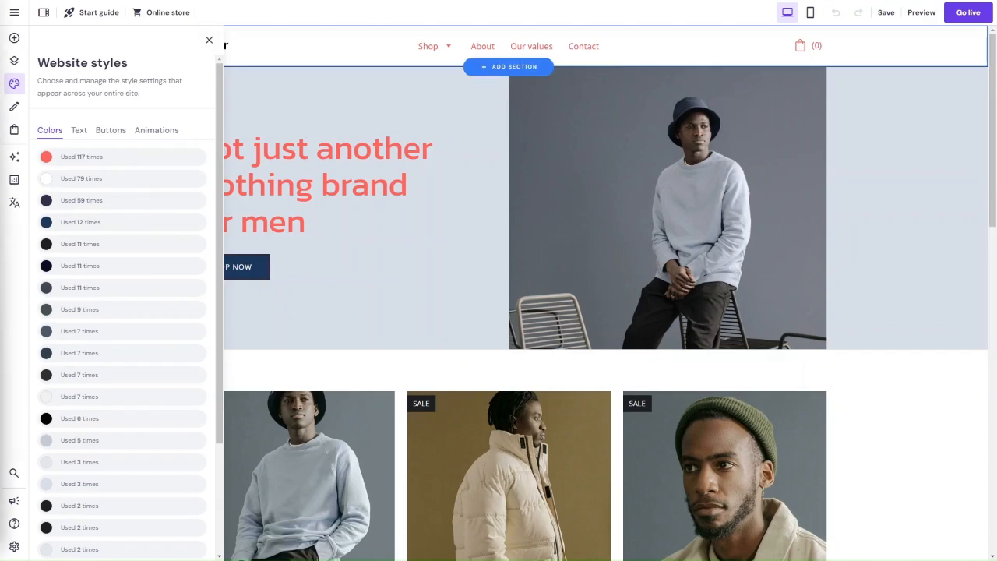
# - Close the website styles and check the new color throughout the homepage
pyautogui.scroll(-5, 534, 338)
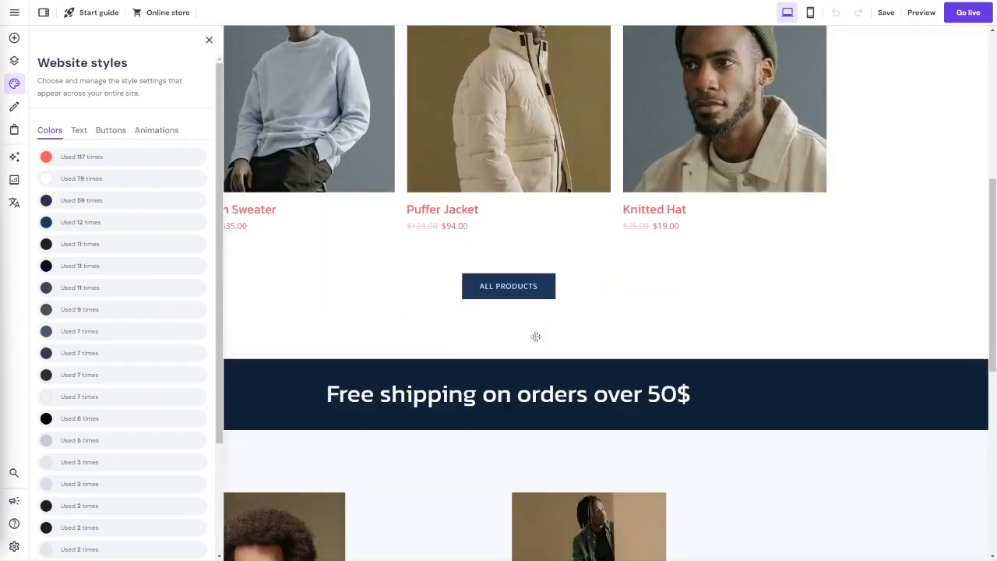
pyautogui.scroll(-4, 535, 336)
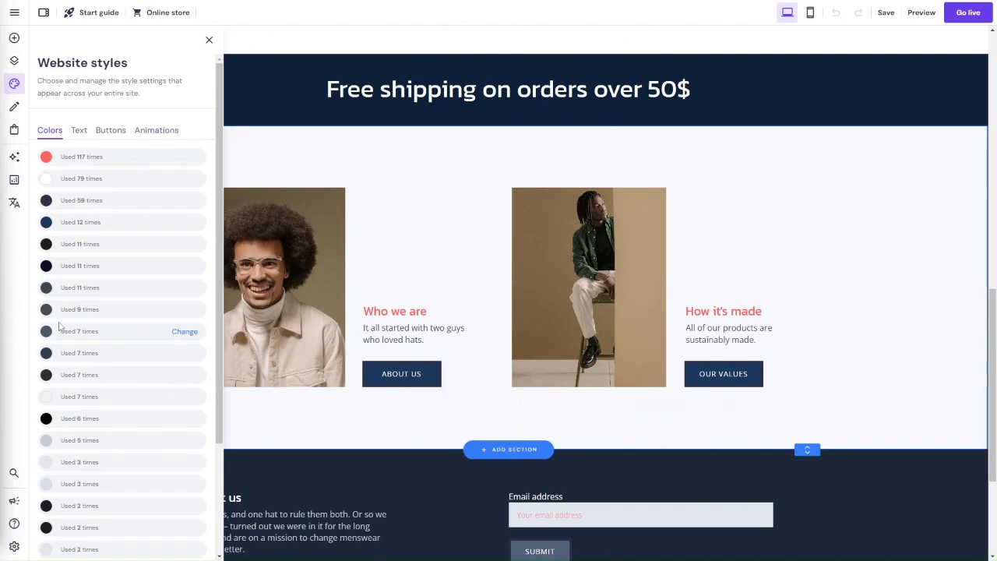
pyautogui.click(209, 40)
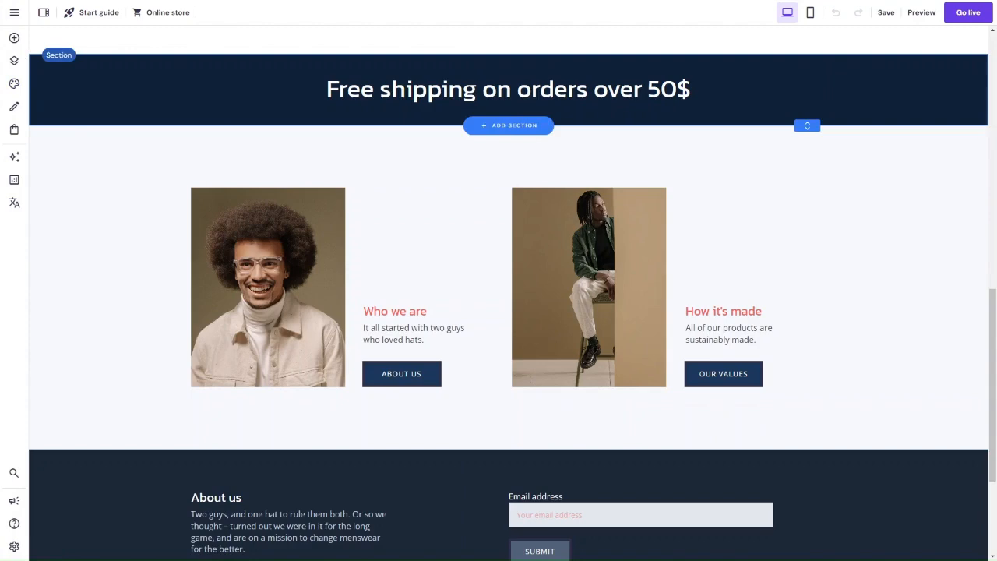
pyautogui.scroll(10, 302, 344)
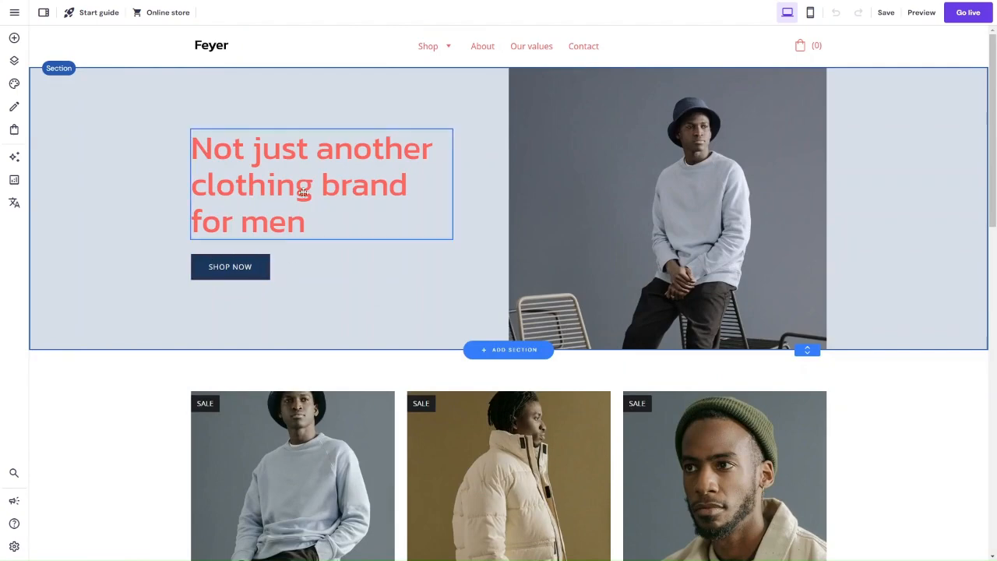
pyautogui.scroll(-4, 309, 318)
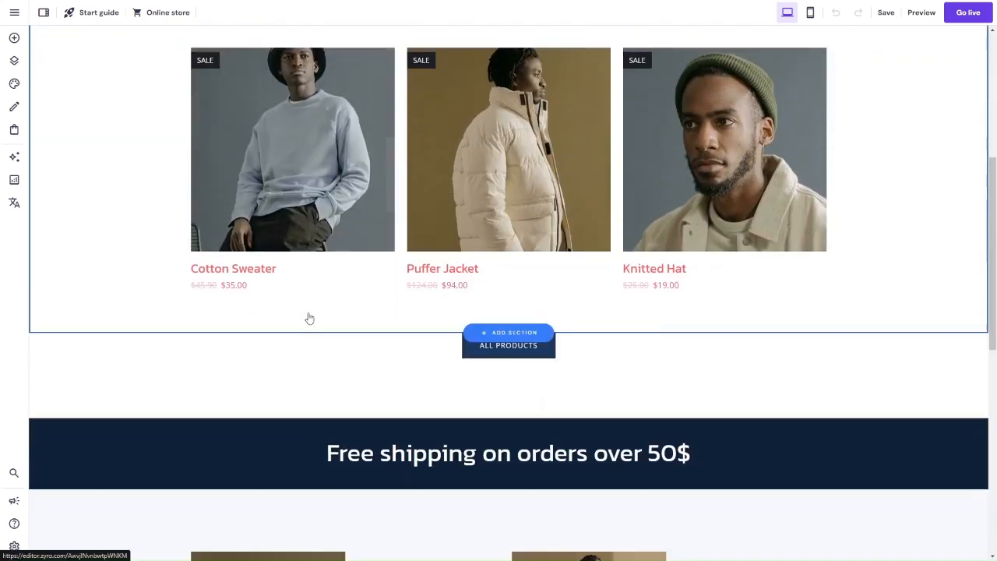
pyautogui.scroll(4, 309, 318)
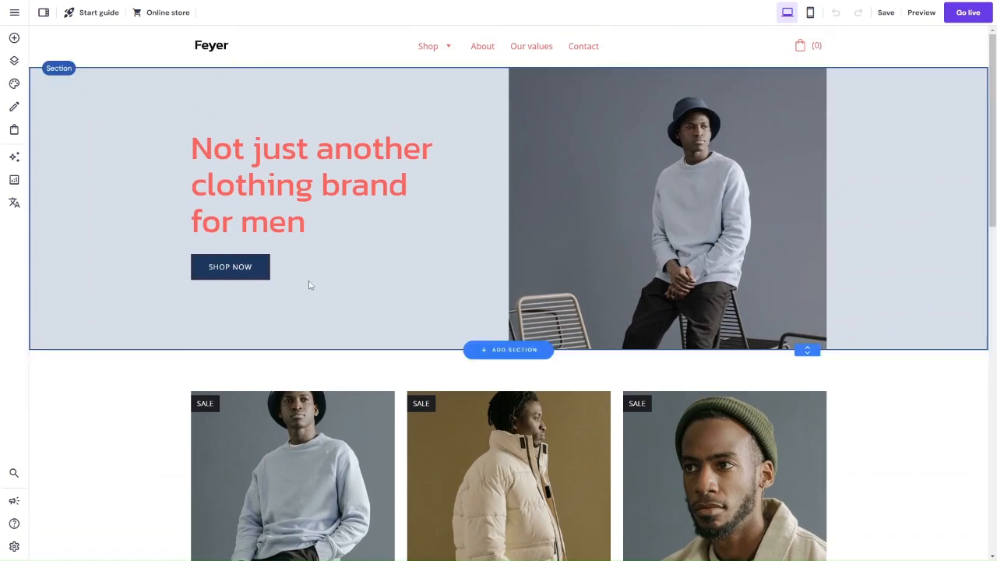
# - Set the border color of the hero section's Shop now button to the website color #ff665e
pyautogui.click(261, 268)
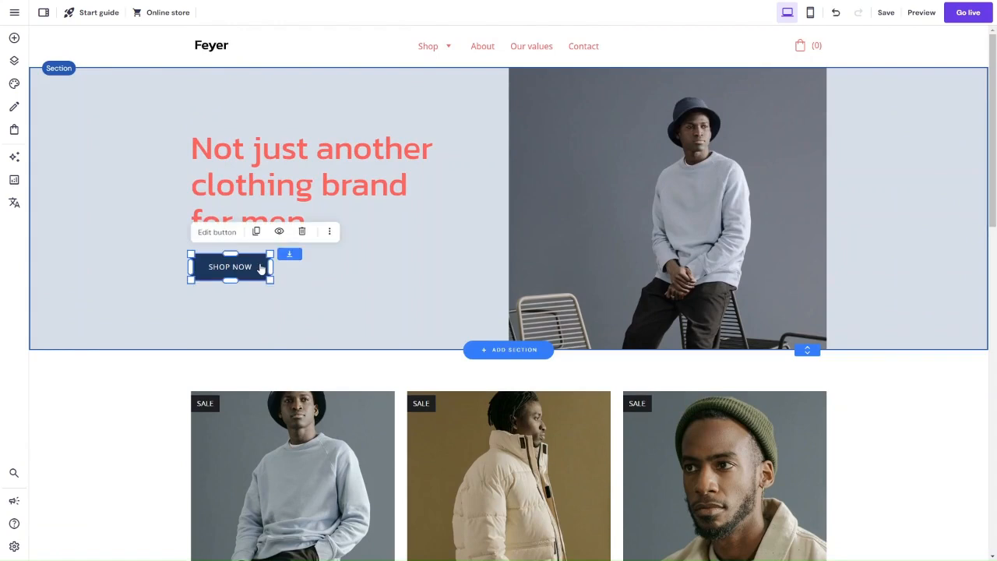
pyautogui.click(209, 233)
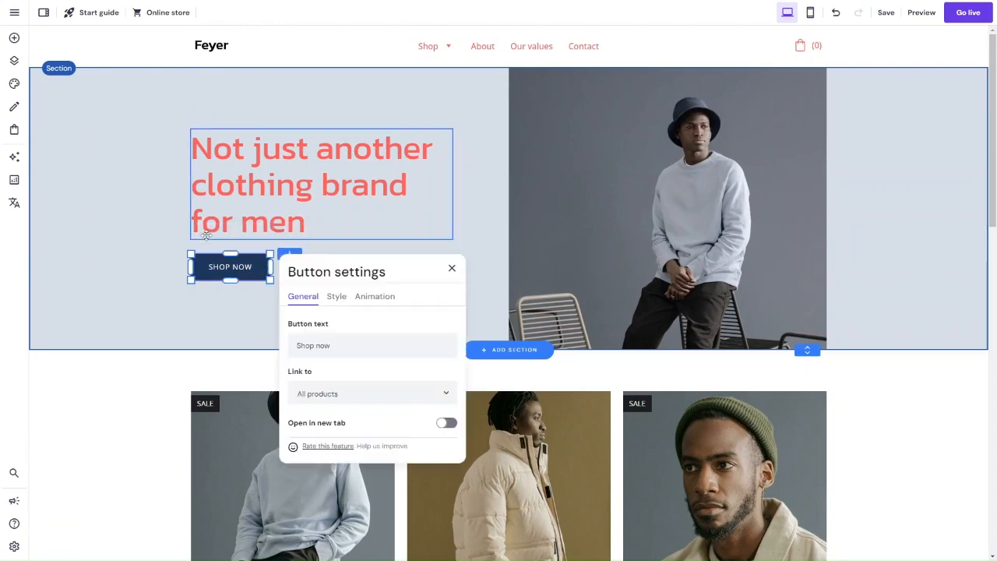
pyautogui.click(336, 299)
pyautogui.scroll(-1, 384, 335)
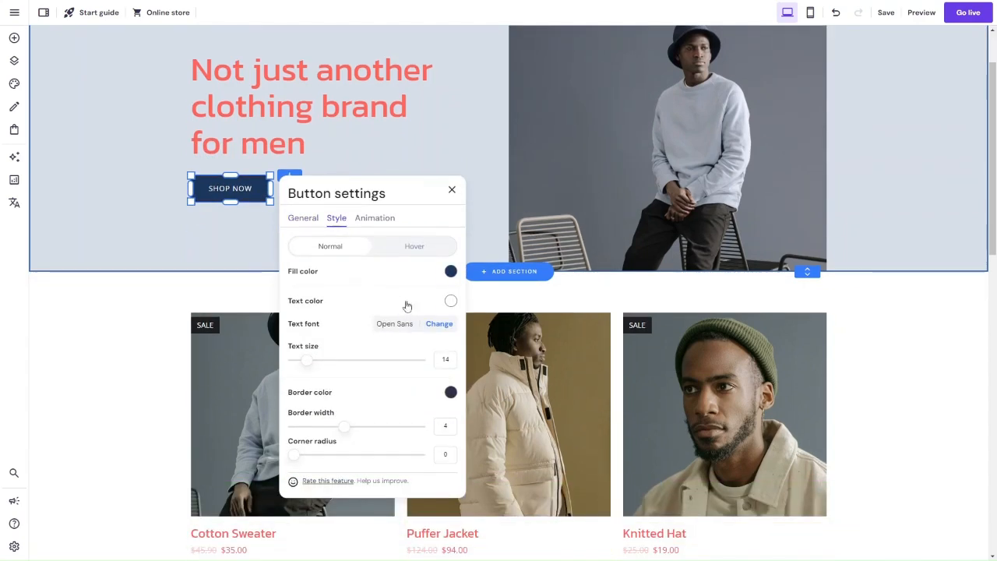
pyautogui.click(450, 394)
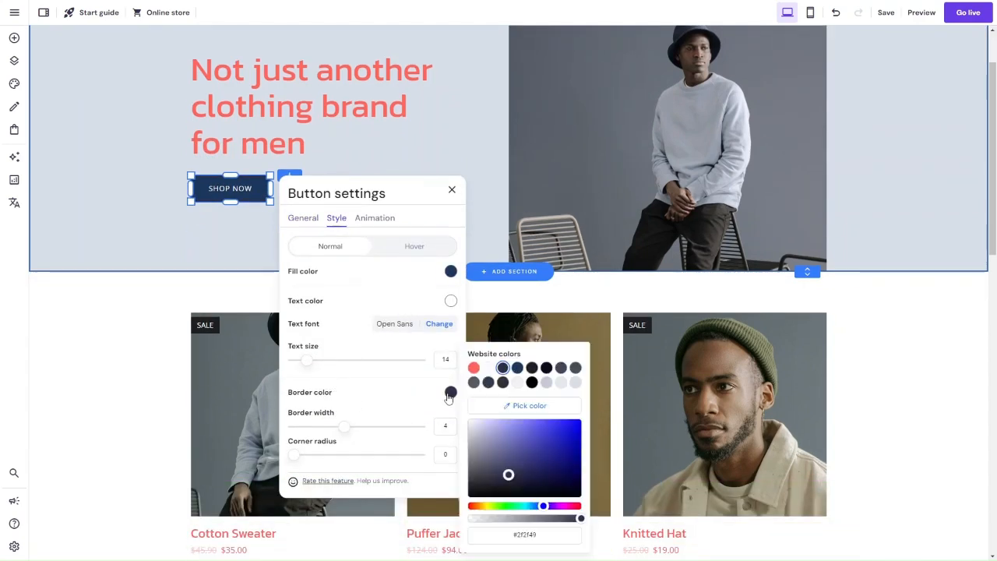
pyautogui.click(474, 369)
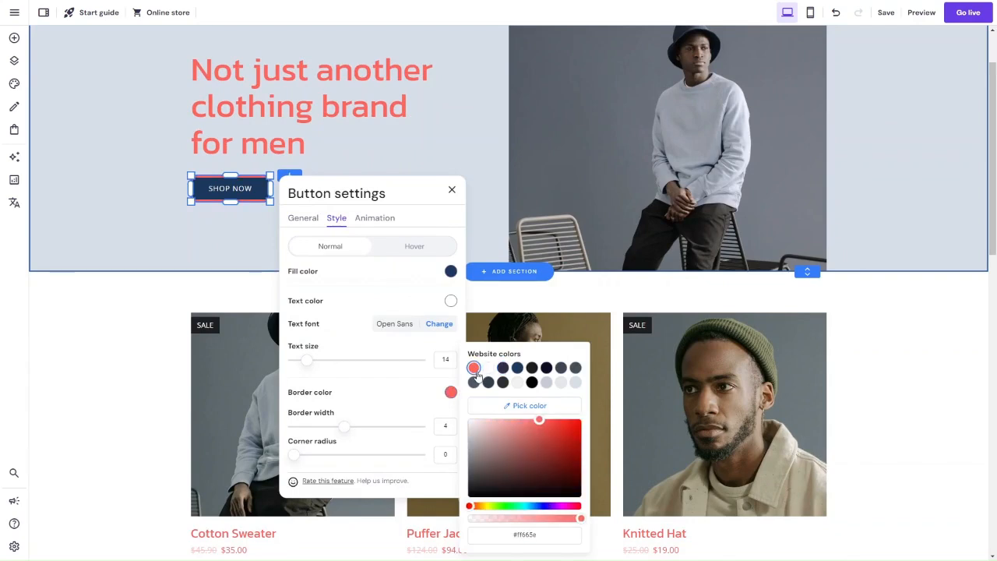
# - Set the Shop now button's fill color to #ff665e and its text color to #1c385c
pyautogui.click(450, 273)
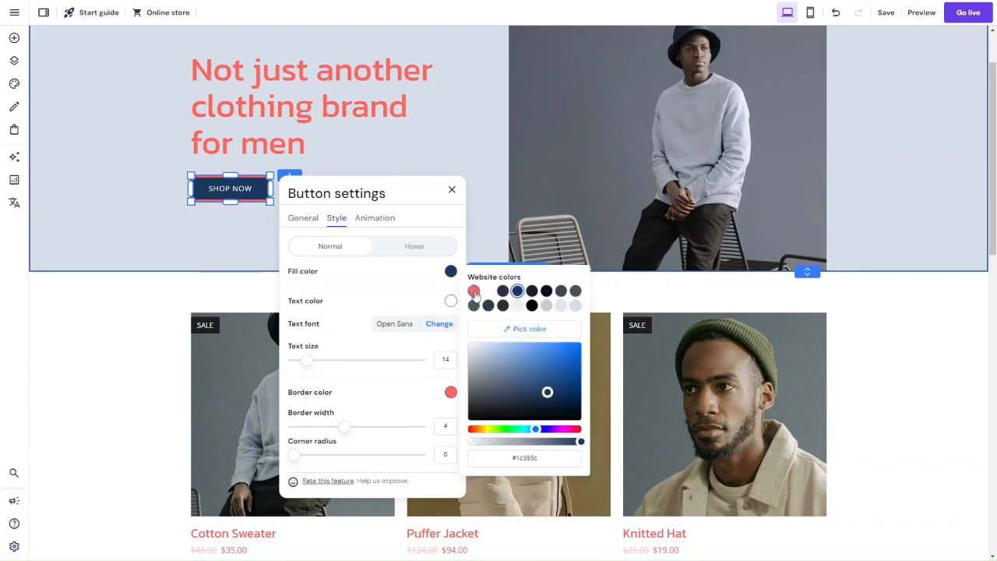
pyautogui.click(474, 291)
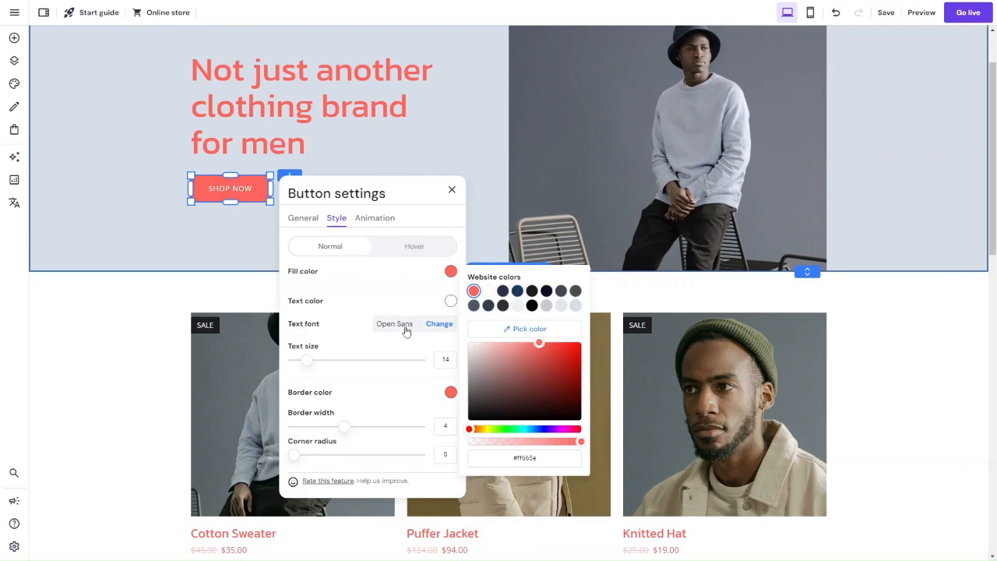
pyautogui.click(450, 302)
pyautogui.click(518, 321)
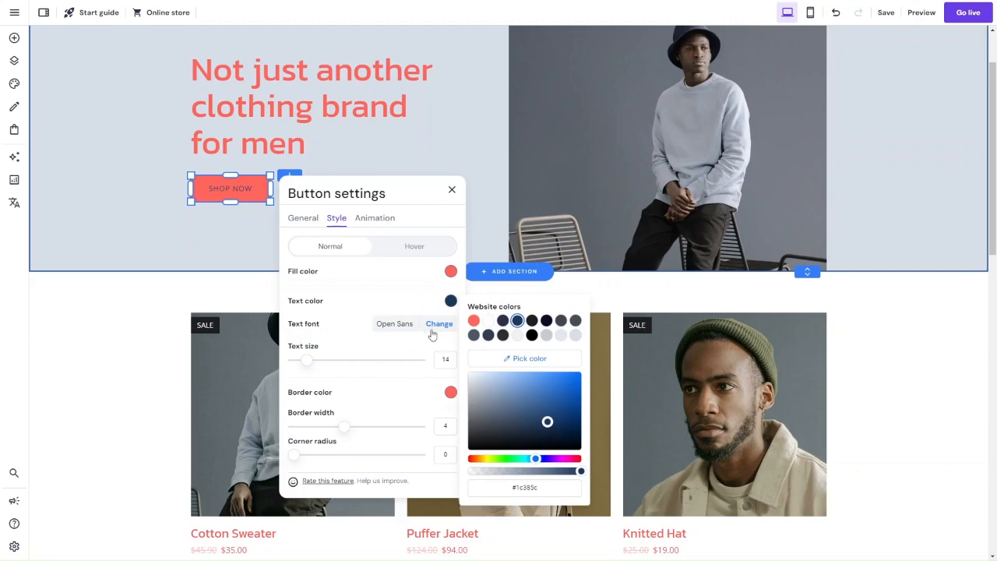
# - Set the hero section's Shop now button text size to 18 and close the button settings
pyautogui.moveTo(309, 361); pyautogui.dragTo(320, 361)
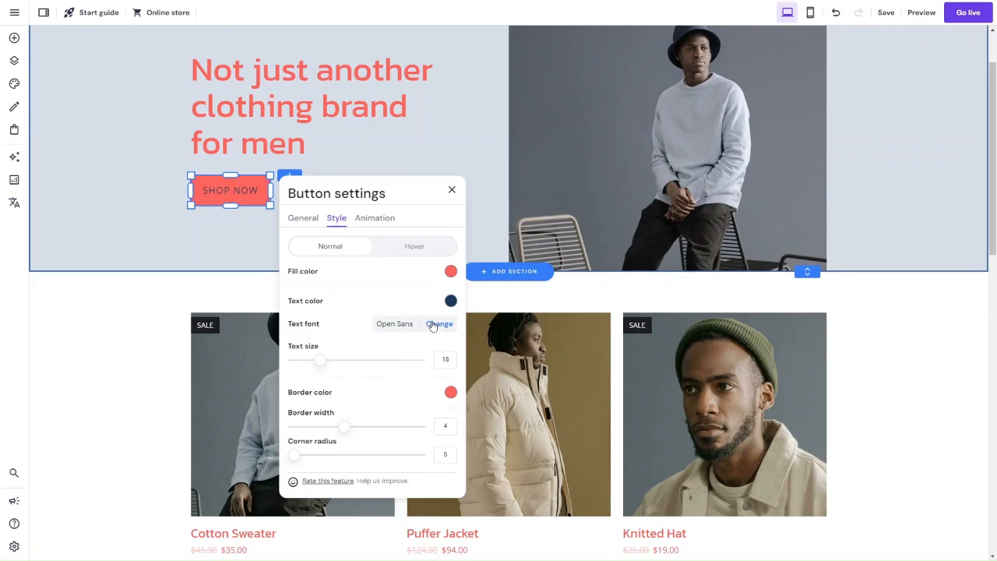
pyautogui.scroll(-1, 380, 419)
pyautogui.scroll(2, 379, 418)
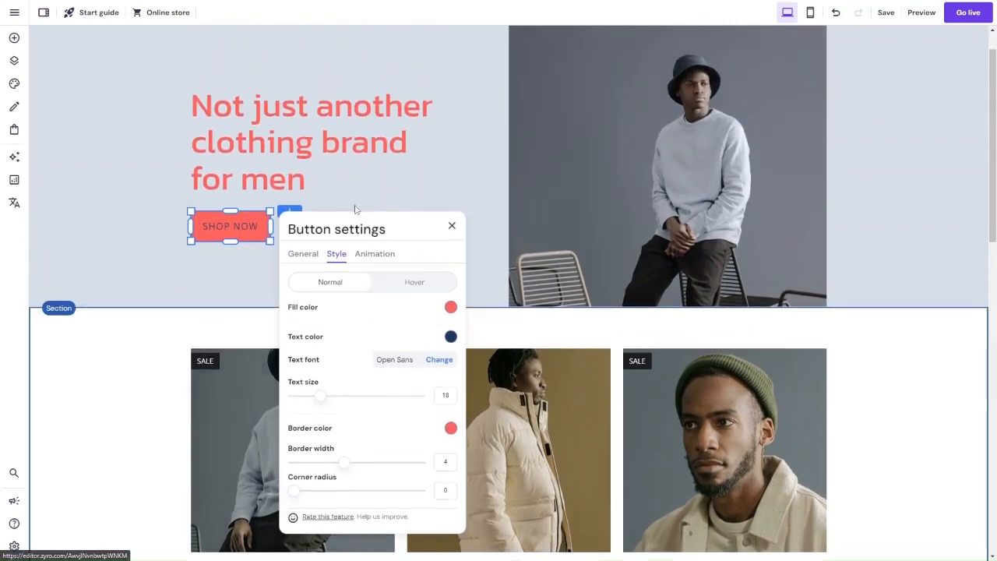
pyautogui.scroll(-3, 286, 335)
pyautogui.scroll(4, 286, 335)
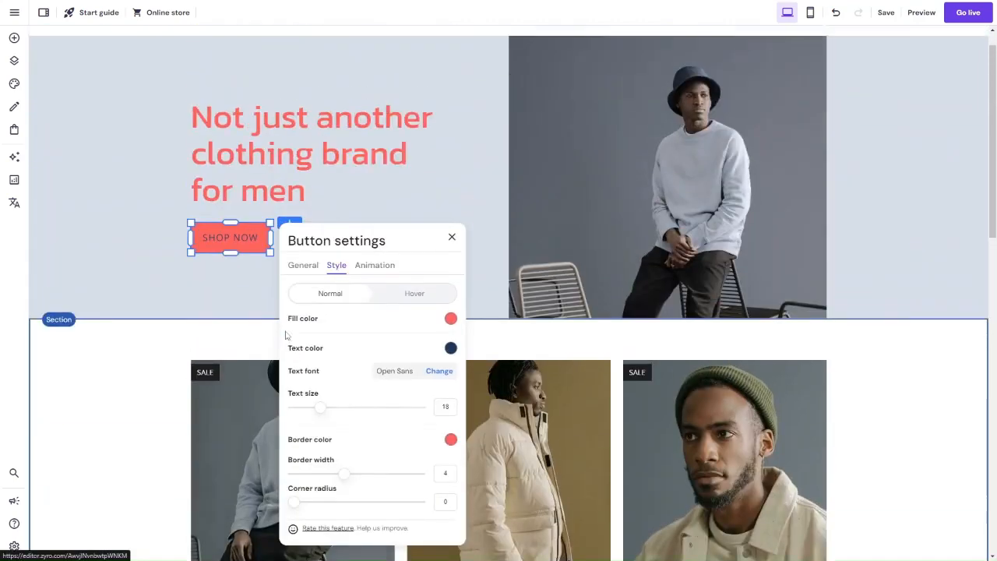
pyautogui.click(451, 269)
pyautogui.click(153, 290)
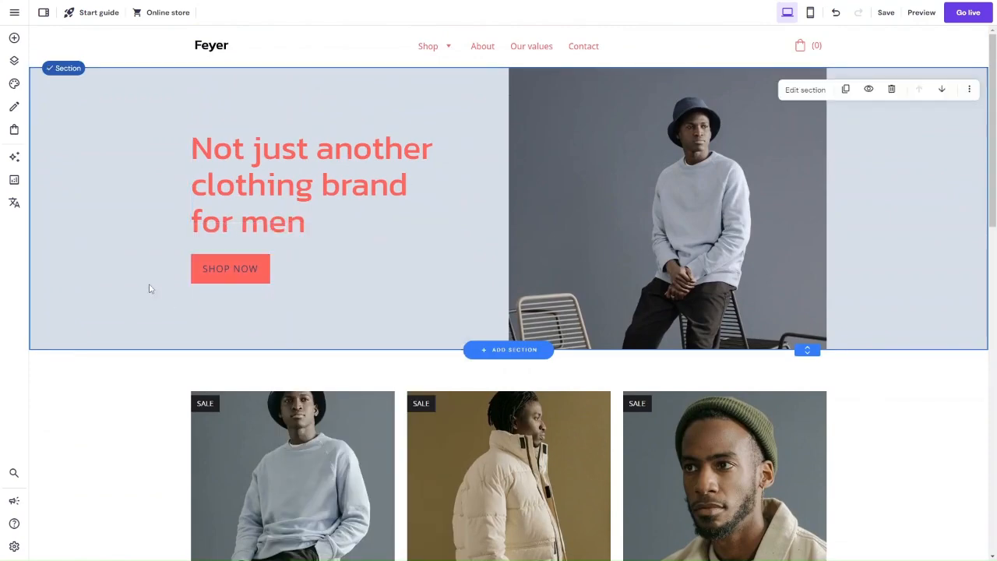
# - Apply the Nunito Sans text style with Nunito Sans paragraph text to the whole website
pyautogui.scroll(-4, 299, 371)
pyautogui.scroll(-2, 300, 371)
pyautogui.click(475, 298)
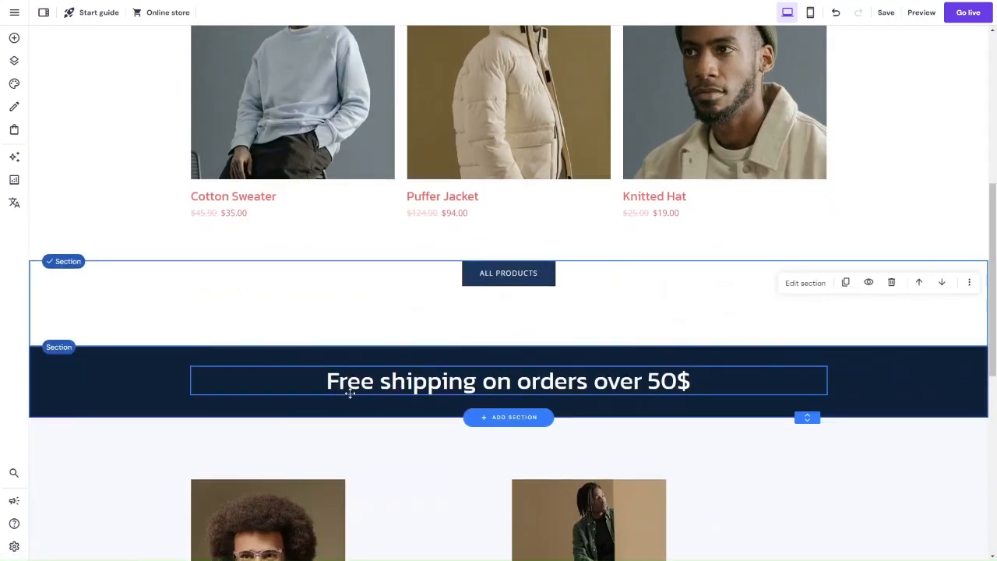
pyautogui.scroll(5, 244, 298)
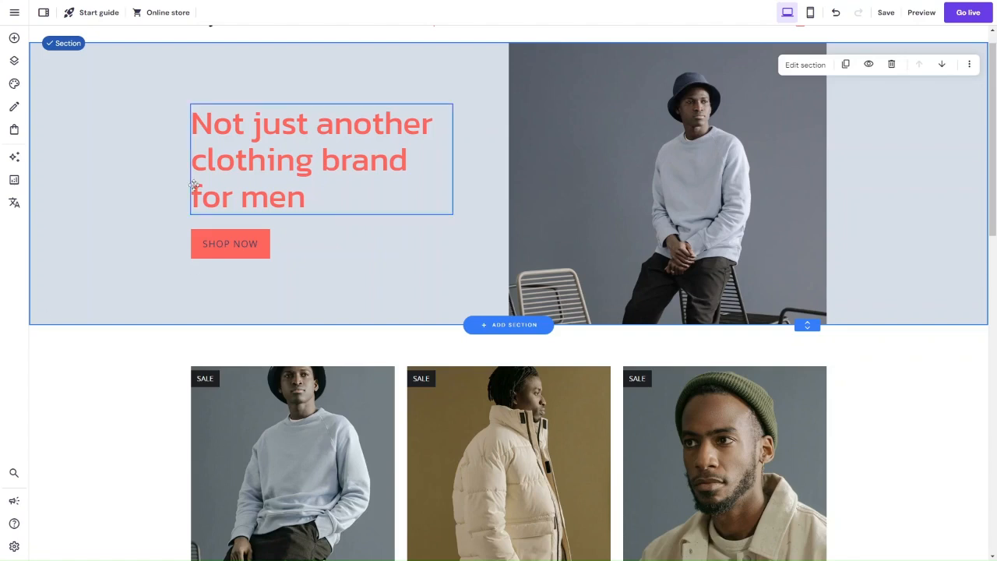
pyautogui.click(12, 107)
pyautogui.click(13, 84)
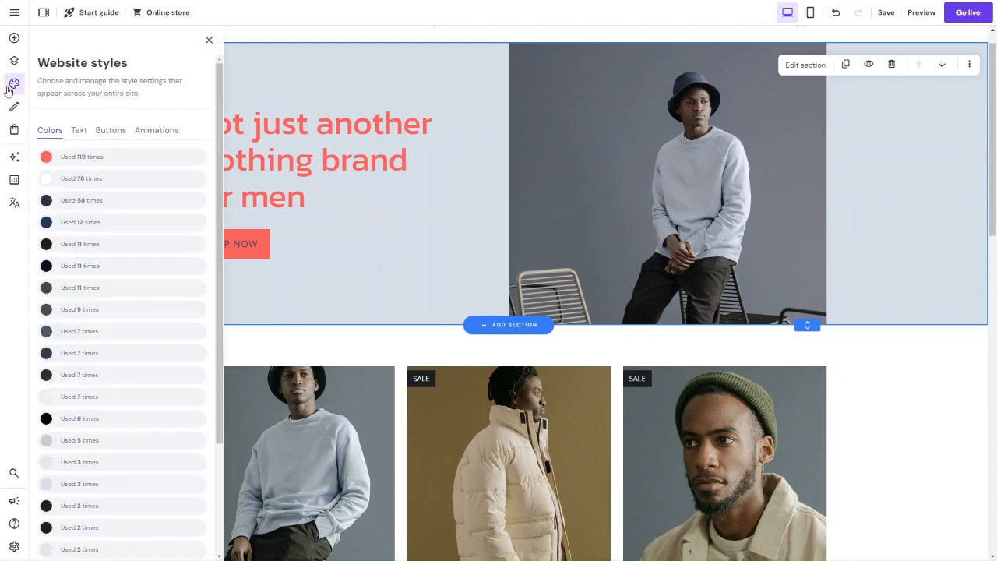
pyautogui.click(79, 132)
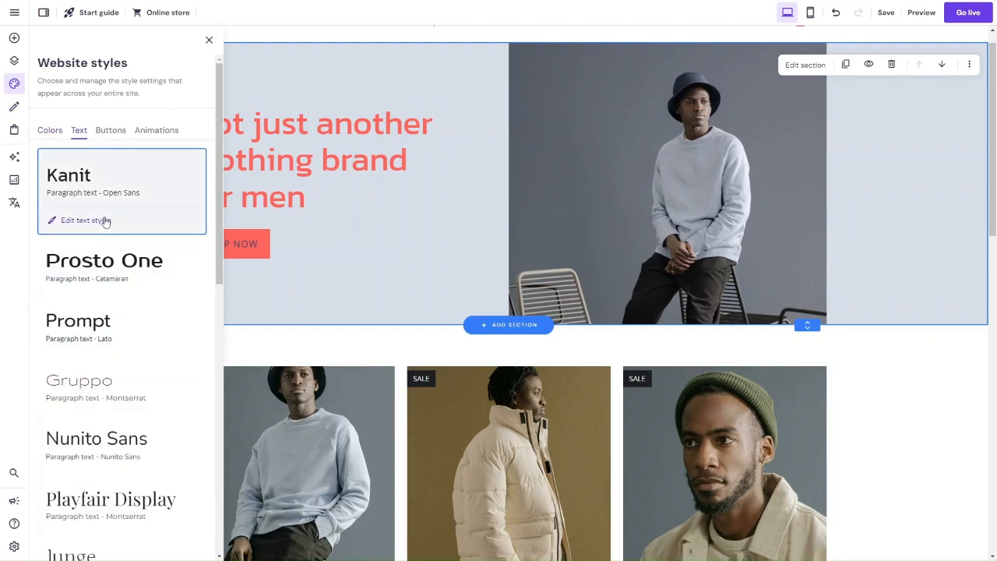
pyautogui.scroll(-1, 113, 394)
pyautogui.click(115, 369)
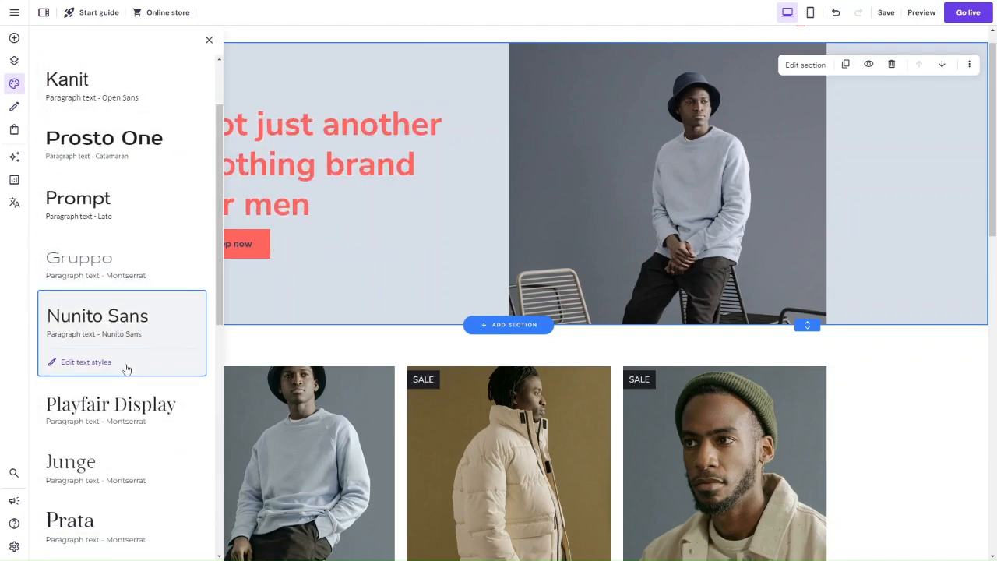
pyautogui.scroll(-1, 115, 168)
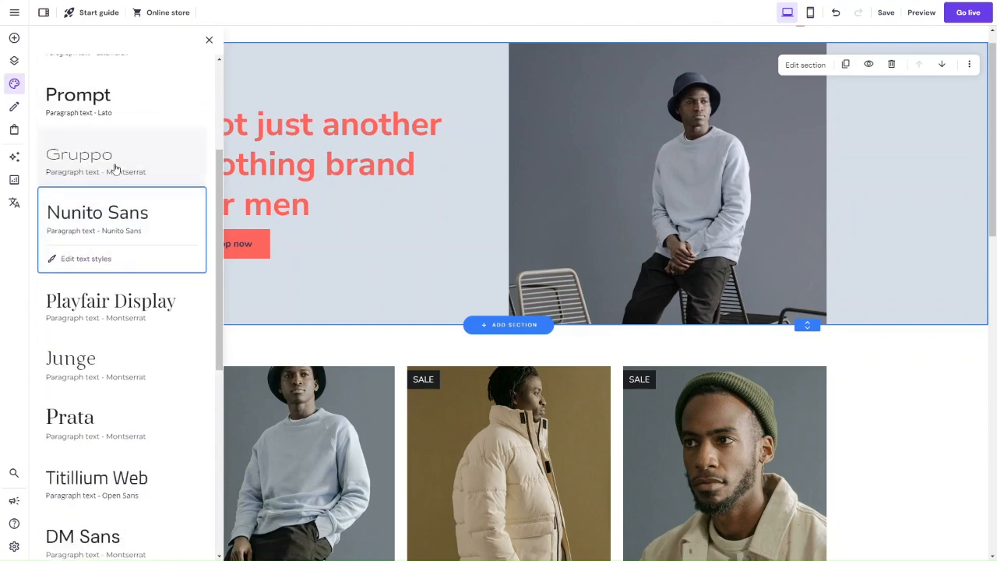
pyautogui.scroll(2, 114, 165)
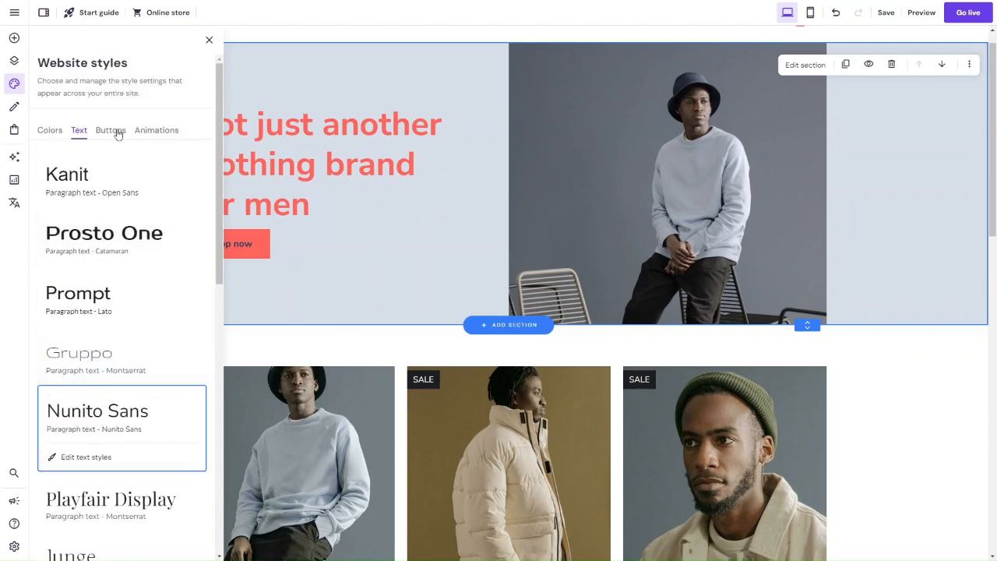
# - Apply the fully rounded button style across the website, look at the animation styles, and close the website styles
pyautogui.click(114, 131)
pyautogui.click(92, 186)
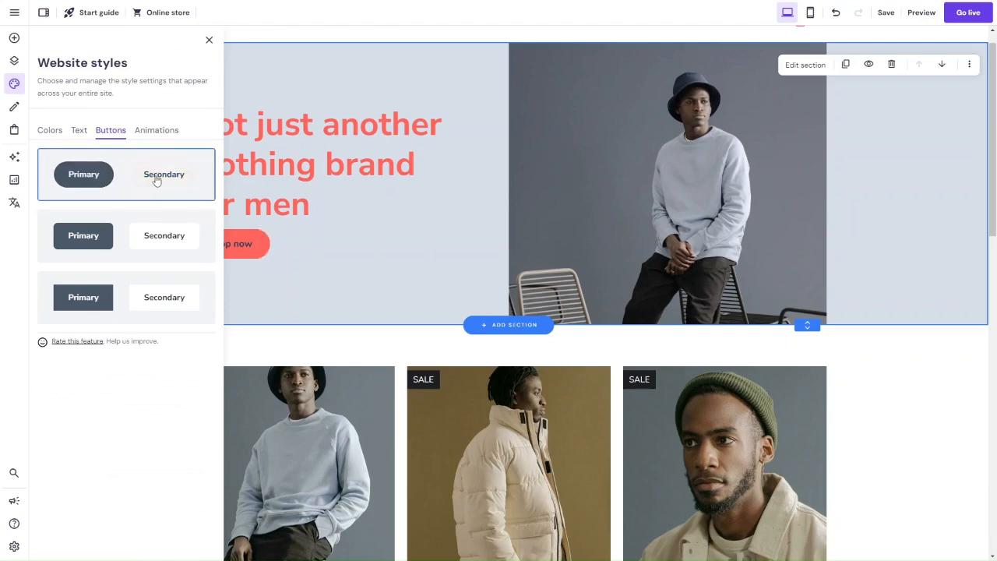
pyautogui.click(148, 131)
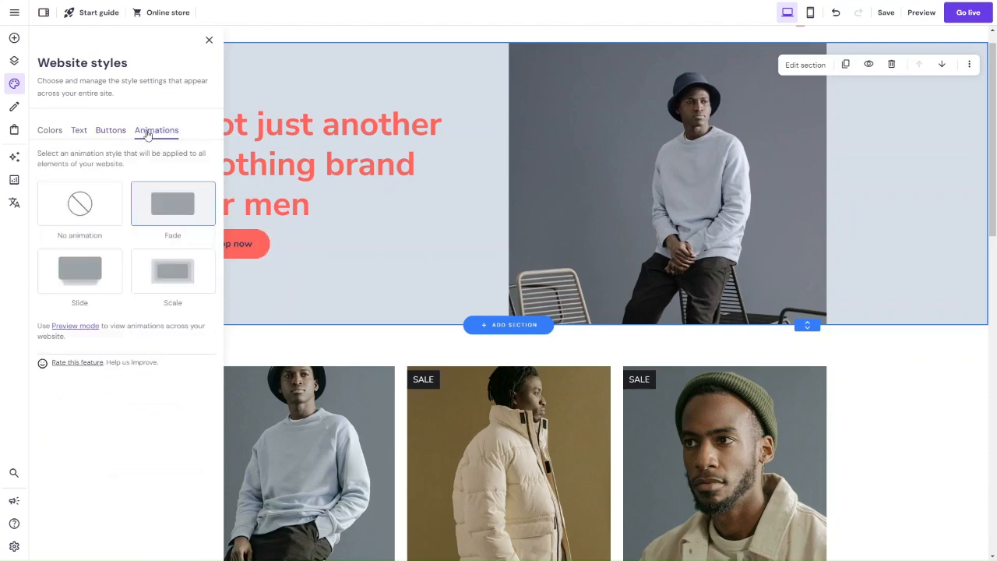
pyautogui.click(208, 39)
pyautogui.scroll(-4, 374, 314)
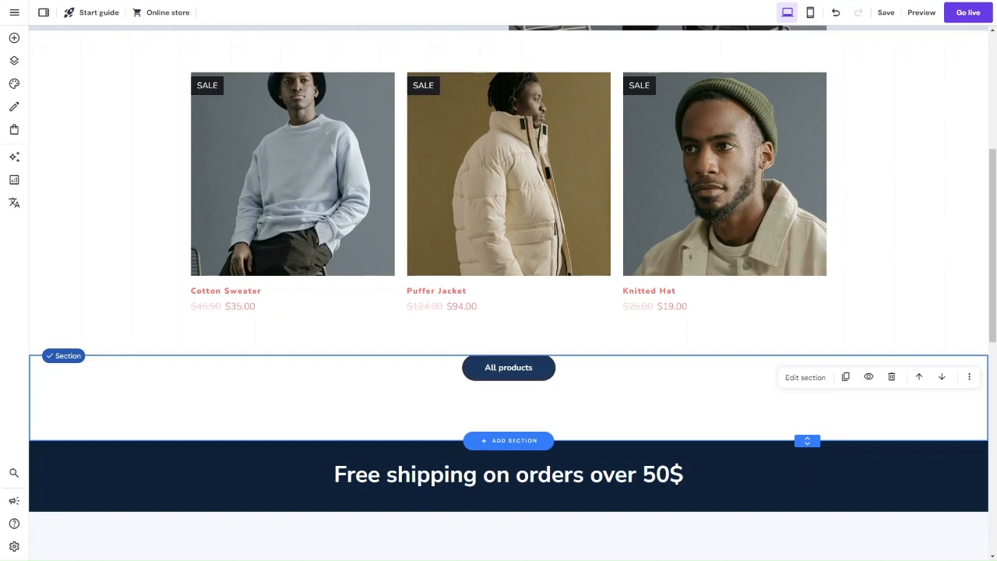
pyautogui.click(807, 442)
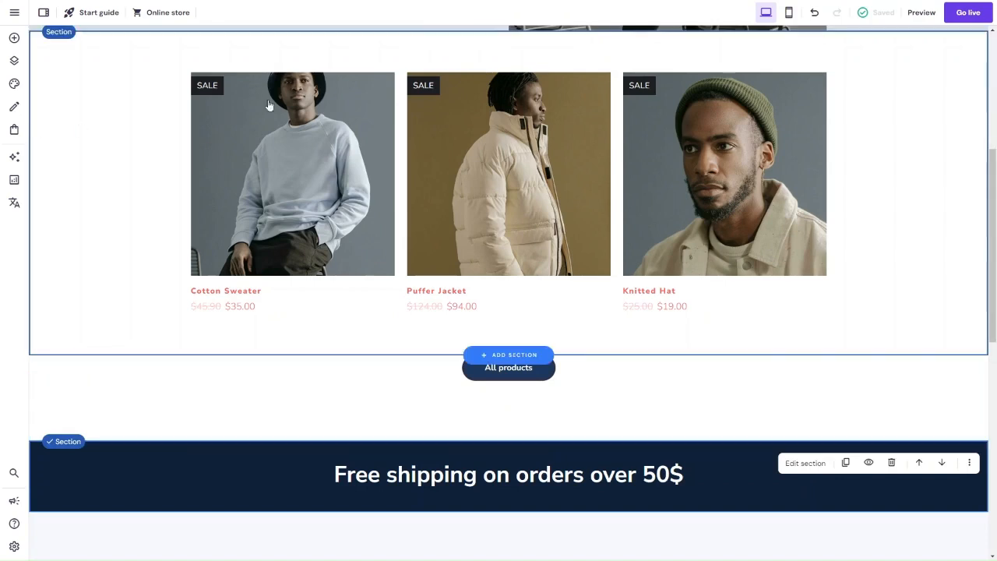
# - Review the website color palette alongside the homepage sections from the products down to the Who we are block
pyautogui.click(14, 83)
pyautogui.click(50, 132)
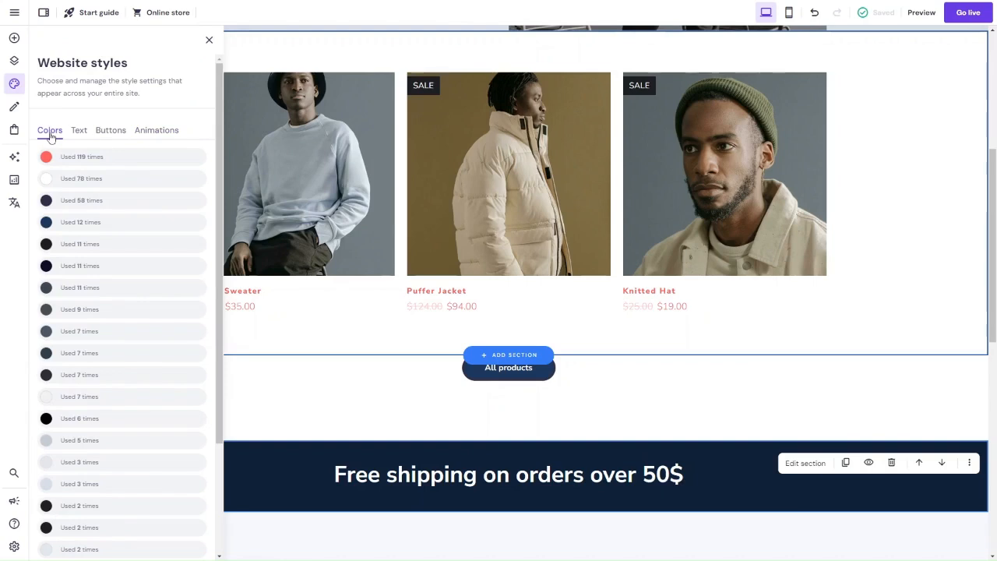
pyautogui.scroll(-1, 100, 309)
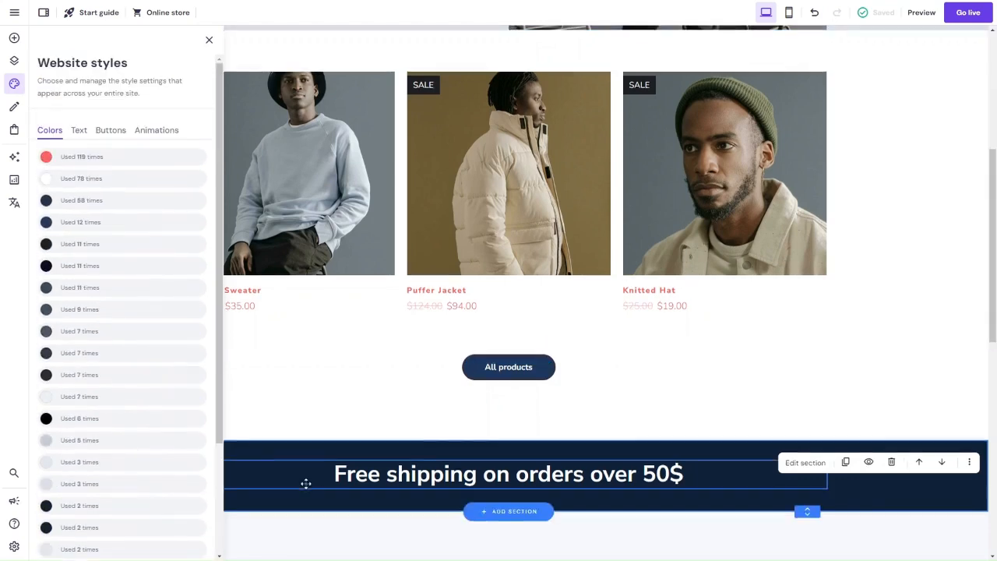
pyautogui.scroll(-2, 342, 420)
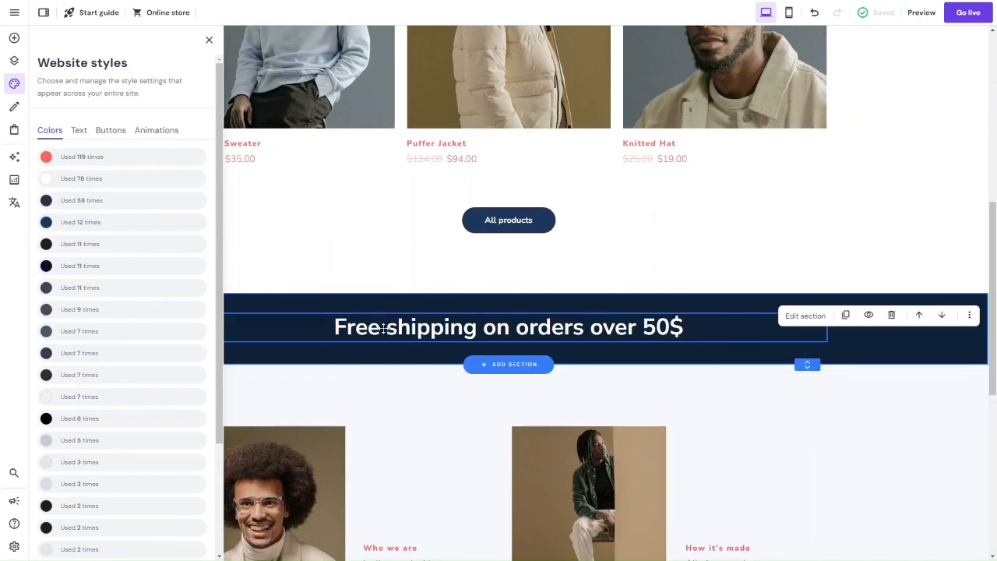
pyautogui.scroll(-2, 389, 319)
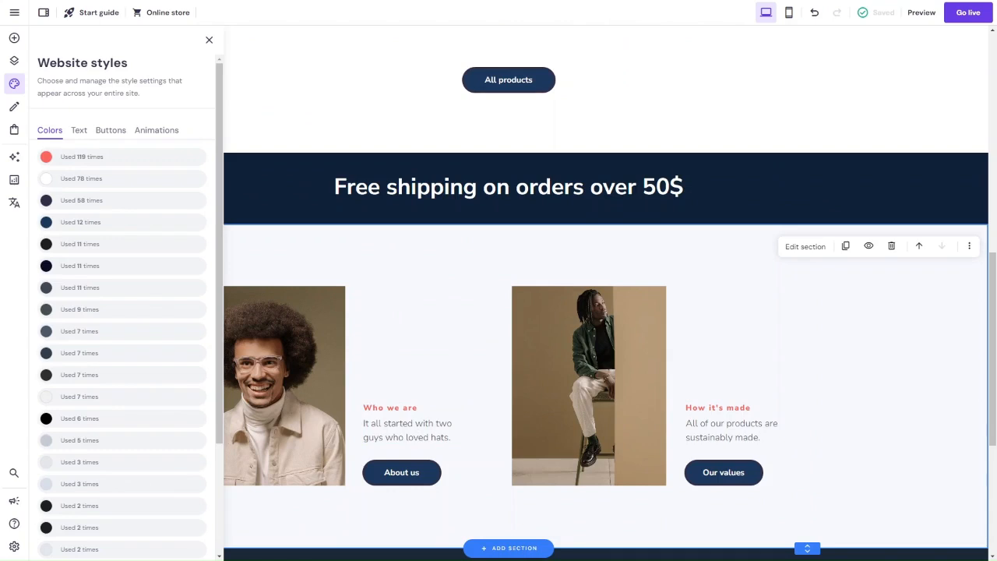
# - Try the Prata text style with Montserrat paragraph text across the website
pyautogui.click(79, 130)
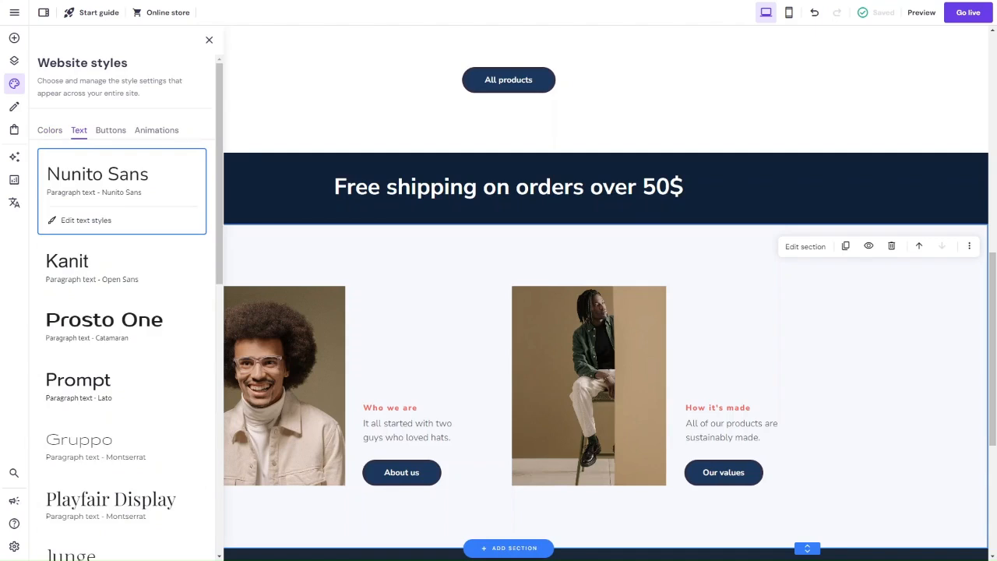
pyautogui.scroll(-3, 84, 340)
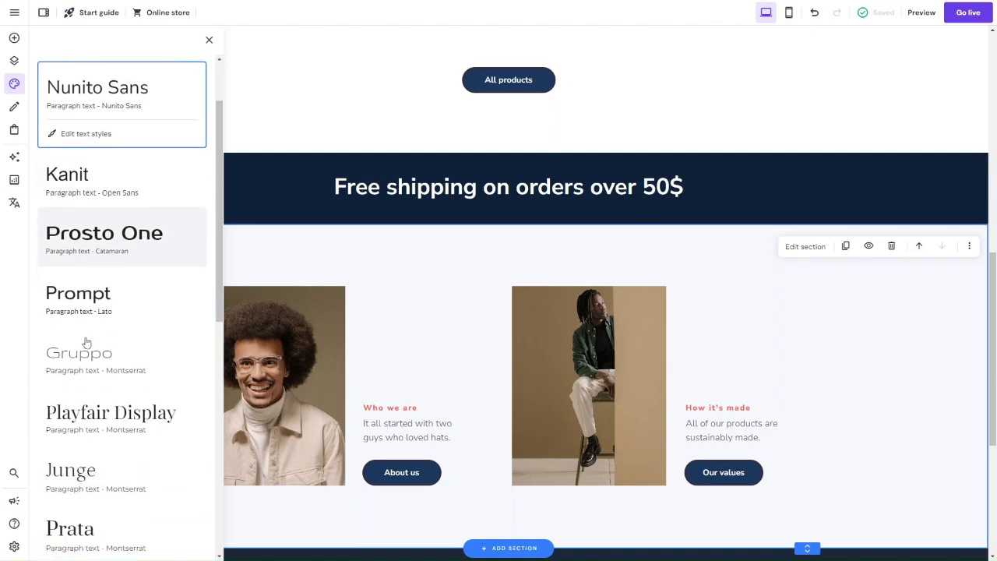
pyautogui.scroll(-2, 96, 315)
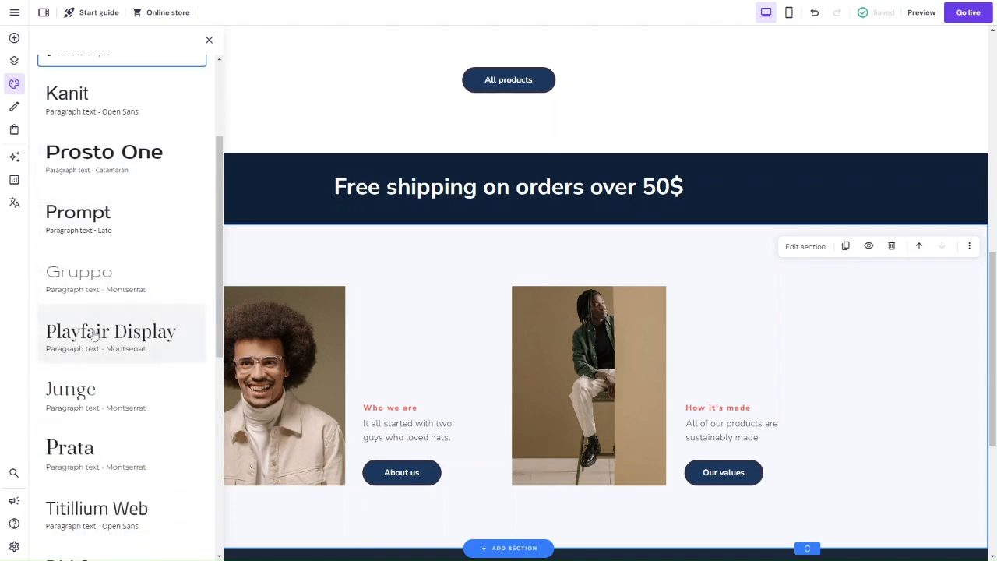
pyautogui.click(88, 449)
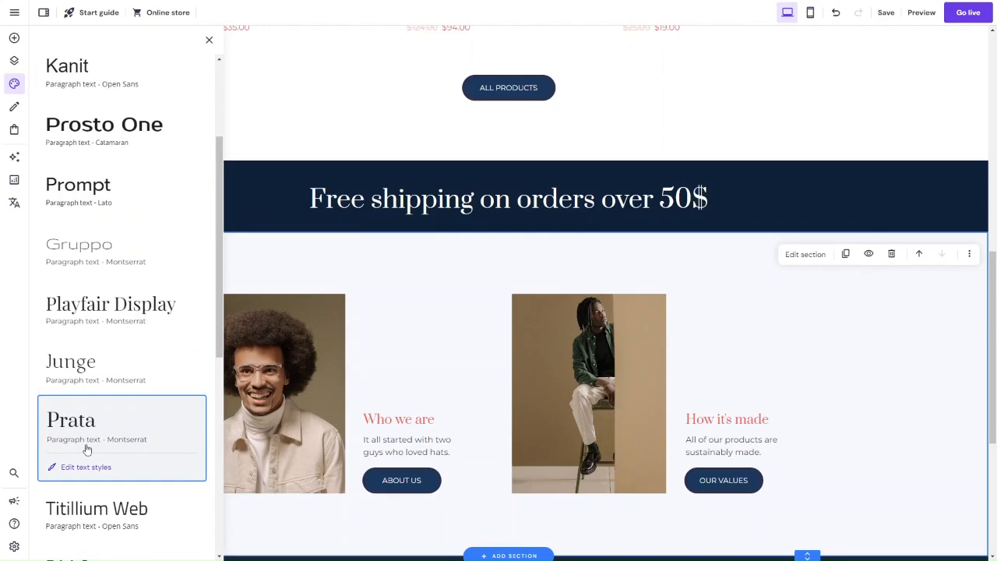
# - Browse the other text styles and switch the website back to Nunito Sans
pyautogui.scroll(-10, 127, 410)
pyautogui.scroll(-1, 127, 409)
pyautogui.scroll(10, 144, 315)
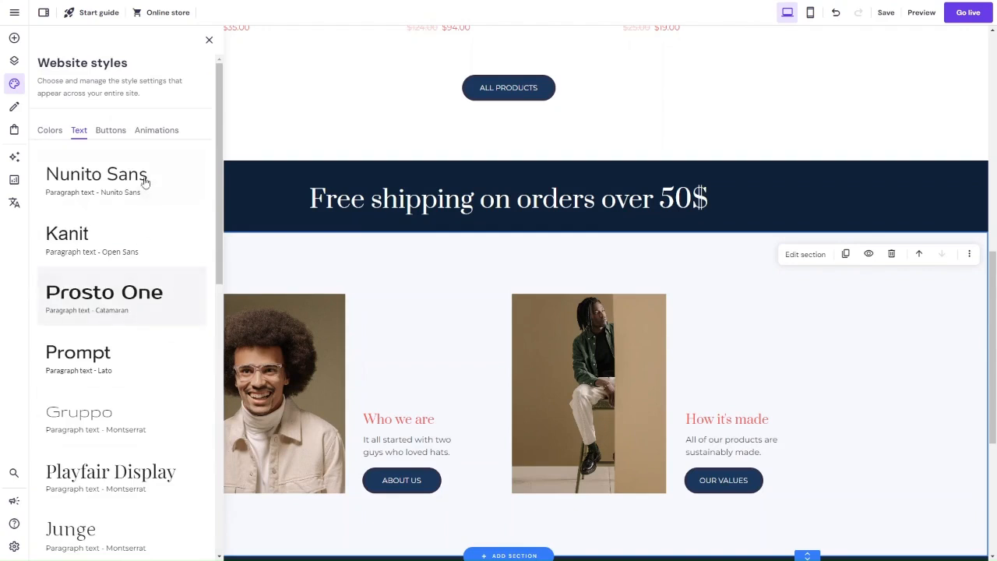
pyautogui.scroll(-4, 89, 346)
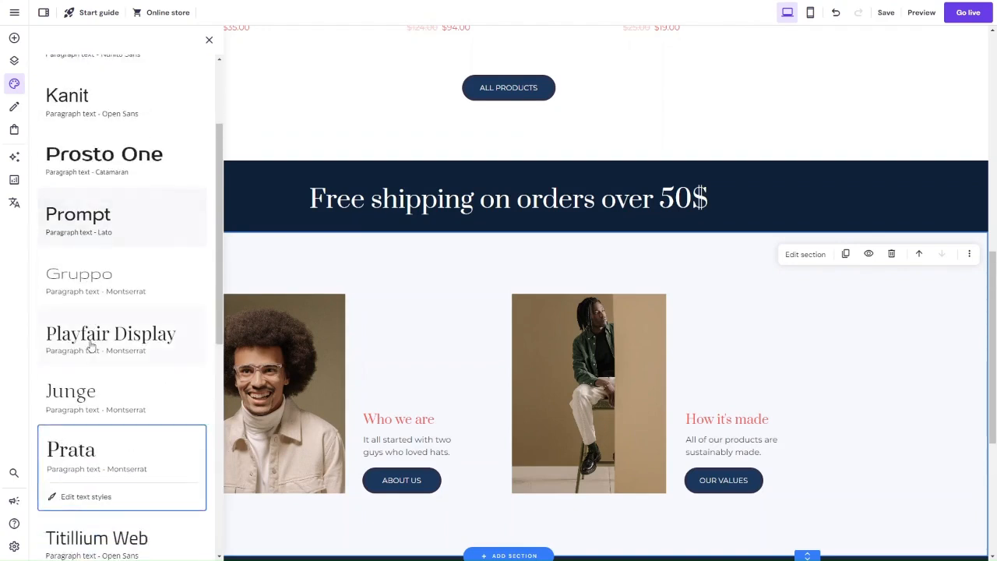
pyautogui.scroll(-4, 92, 347)
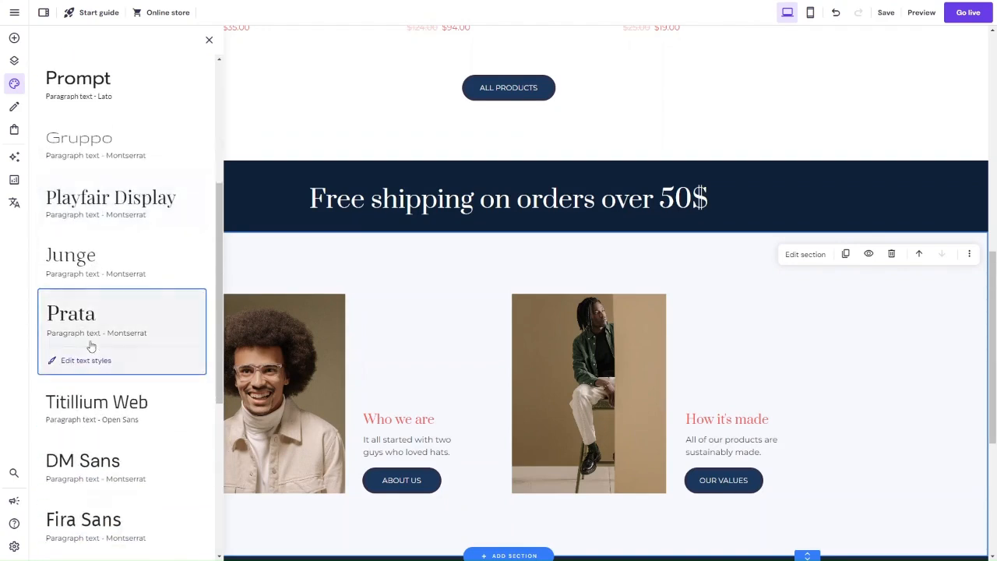
pyautogui.scroll(1, 94, 149)
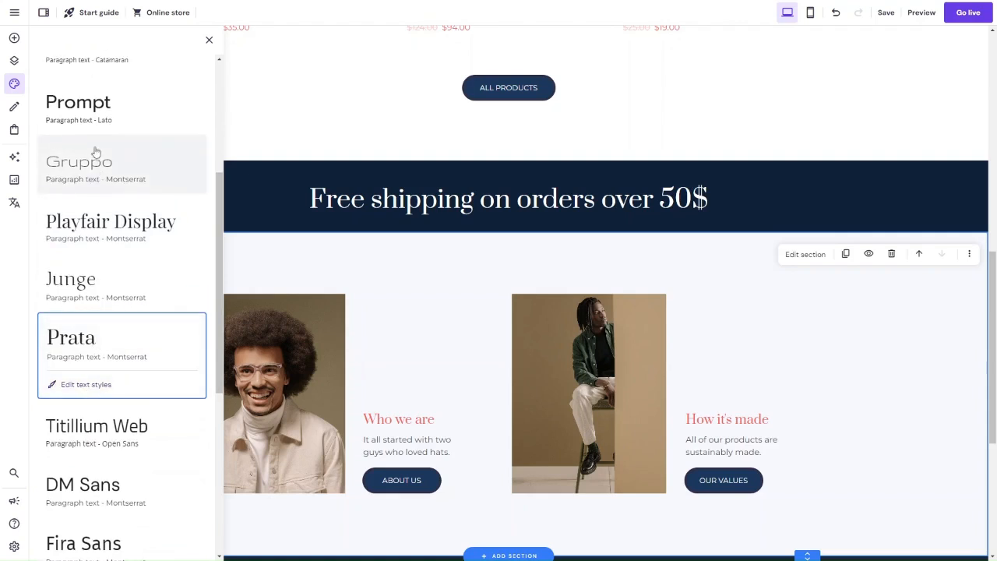
pyautogui.scroll(7, 93, 316)
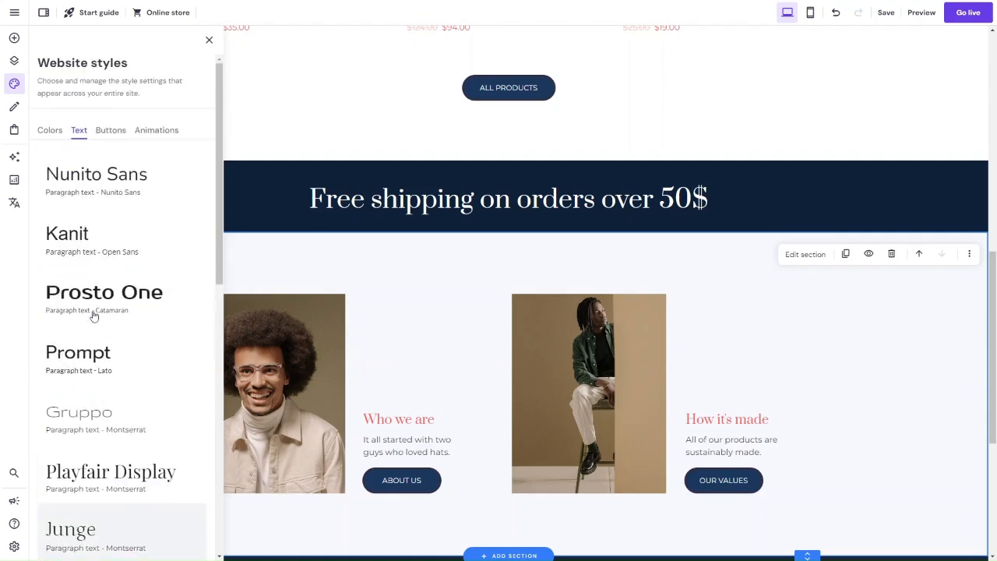
pyautogui.click(109, 190)
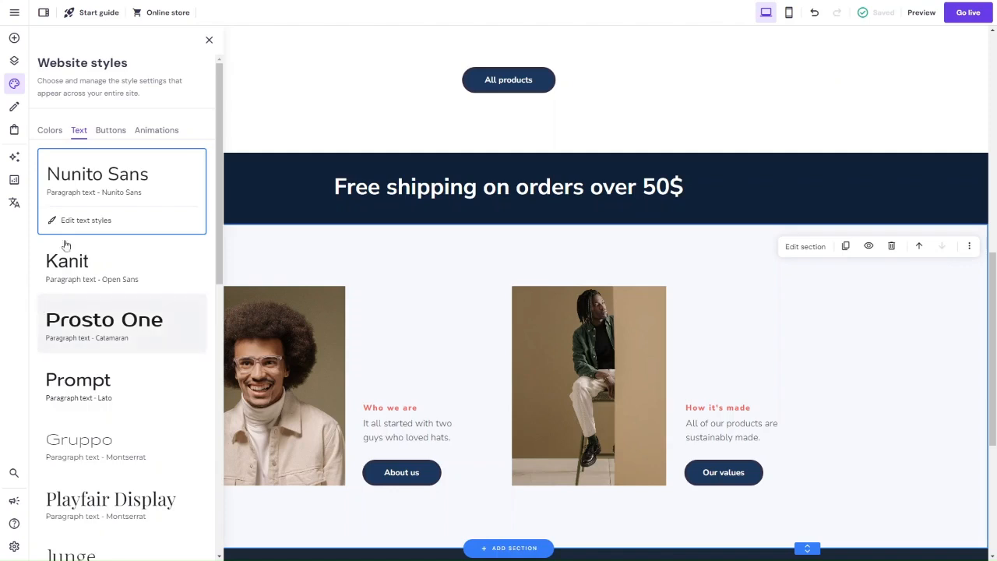
# - Look at the website colors again, close the website styles, and examine the homepage from the products down to the footer
pyautogui.click(50, 131)
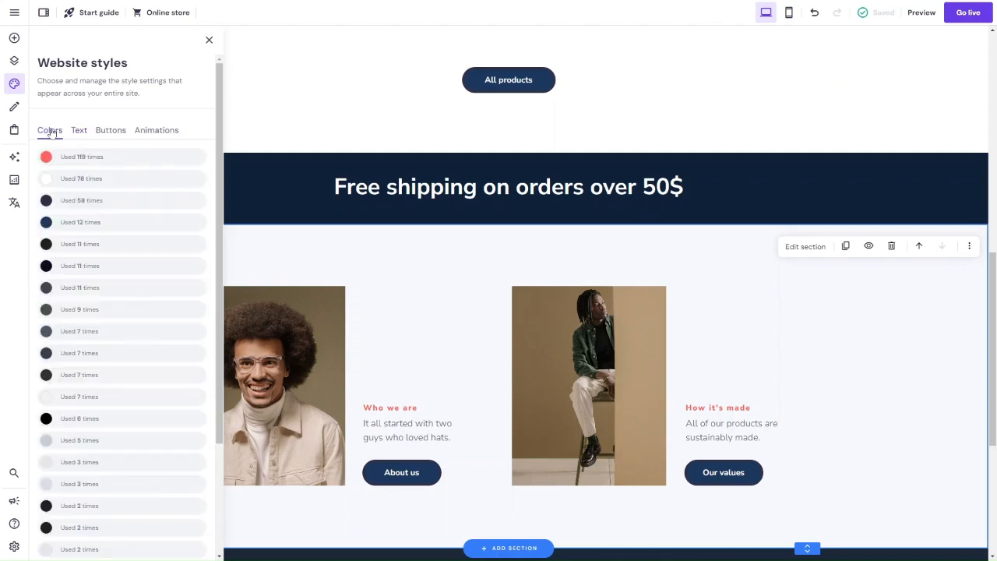
pyautogui.click(416, 194)
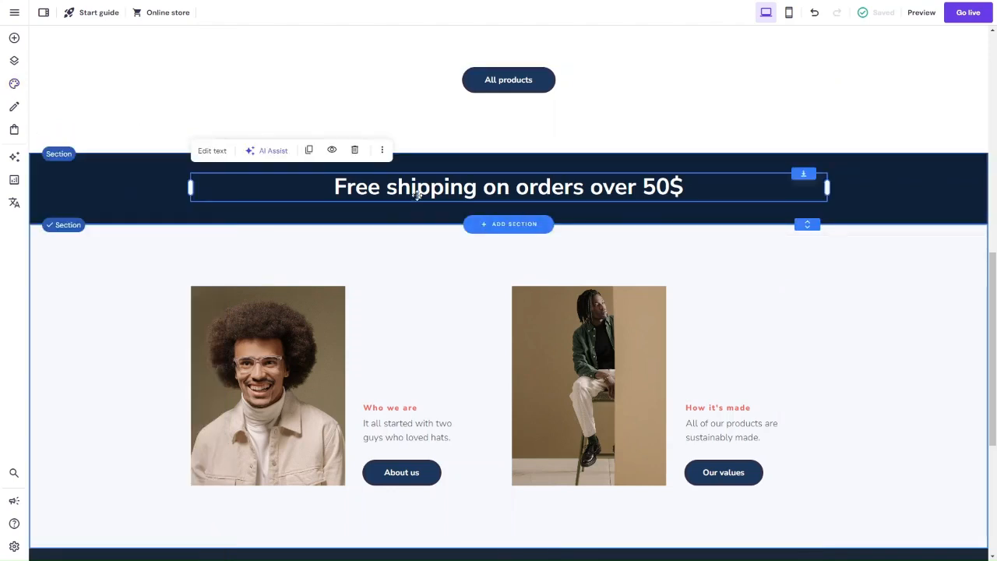
pyautogui.scroll(-1, 416, 195)
pyautogui.scroll(4, 416, 196)
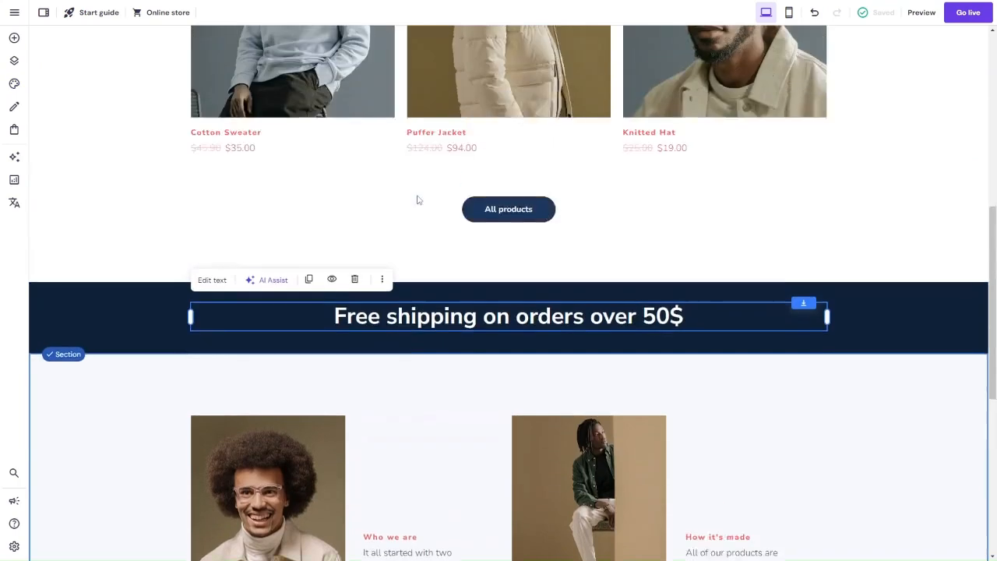
pyautogui.scroll(-1, 116, 381)
pyautogui.click(115, 381)
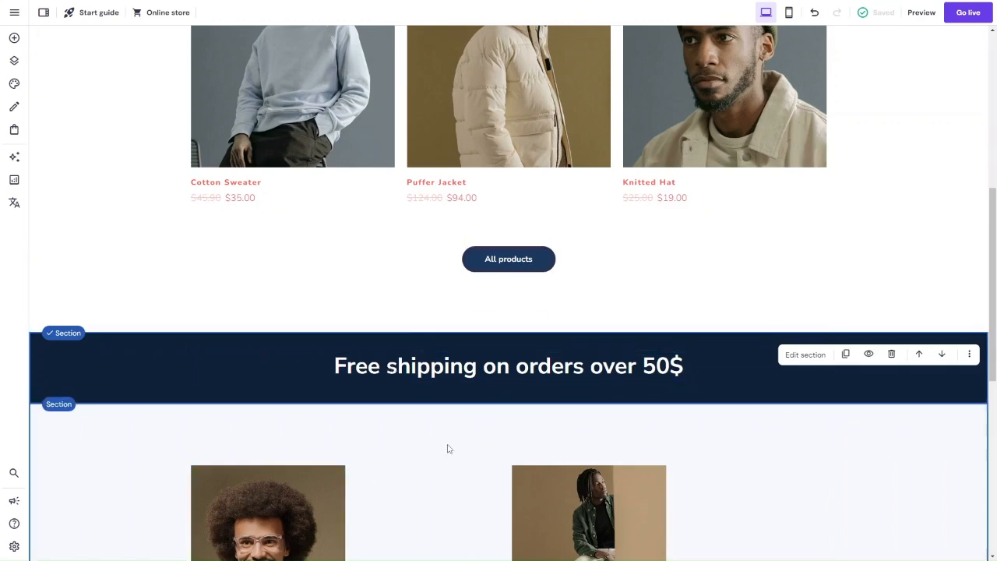
pyautogui.scroll(-2, 480, 260)
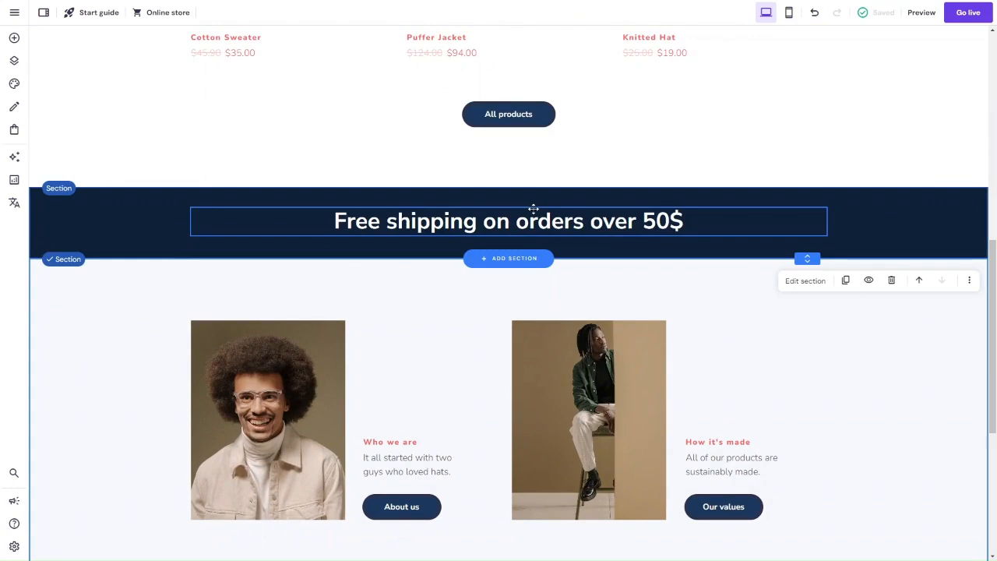
pyautogui.scroll(-2, 533, 208)
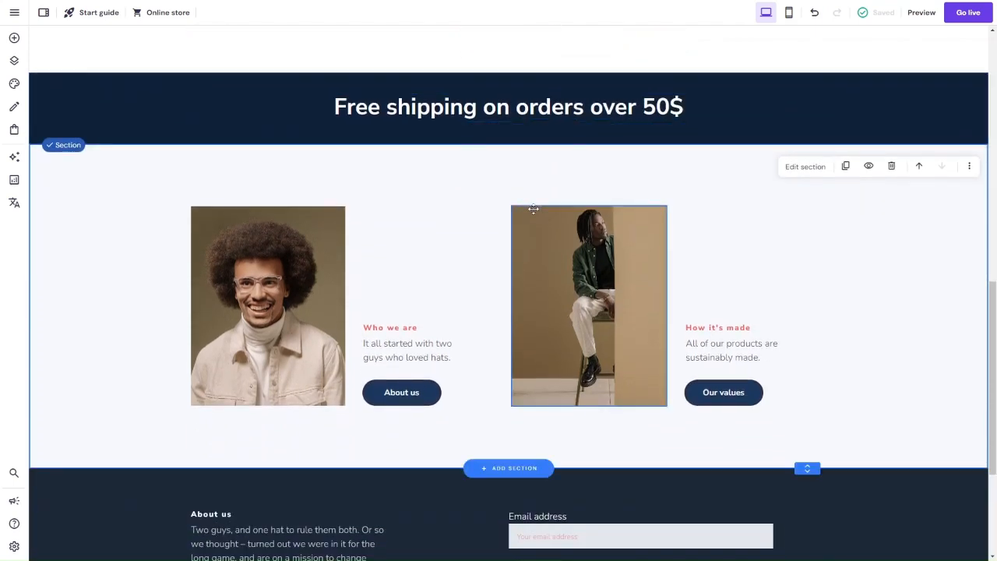
# - Examine the desktop homepage from the footer and Who we are section back up to the hero section
pyautogui.scroll(-2, 533, 209)
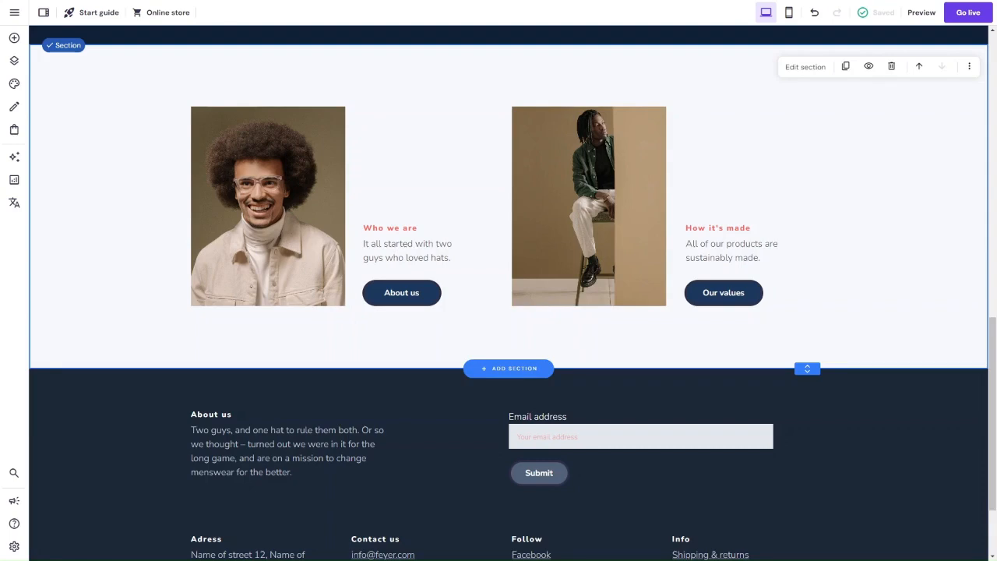
pyautogui.scroll(7, 332, 355)
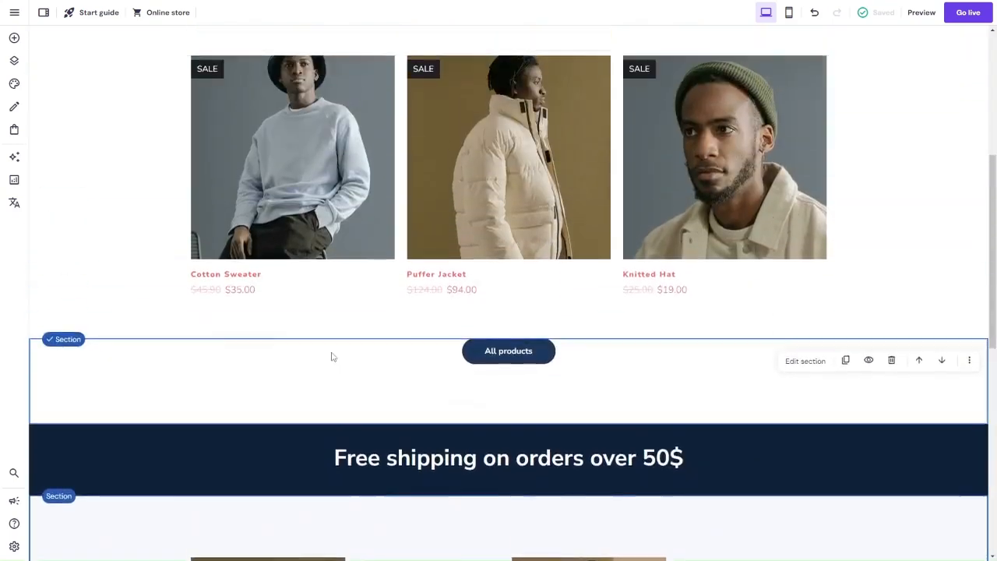
pyautogui.scroll(3, 331, 356)
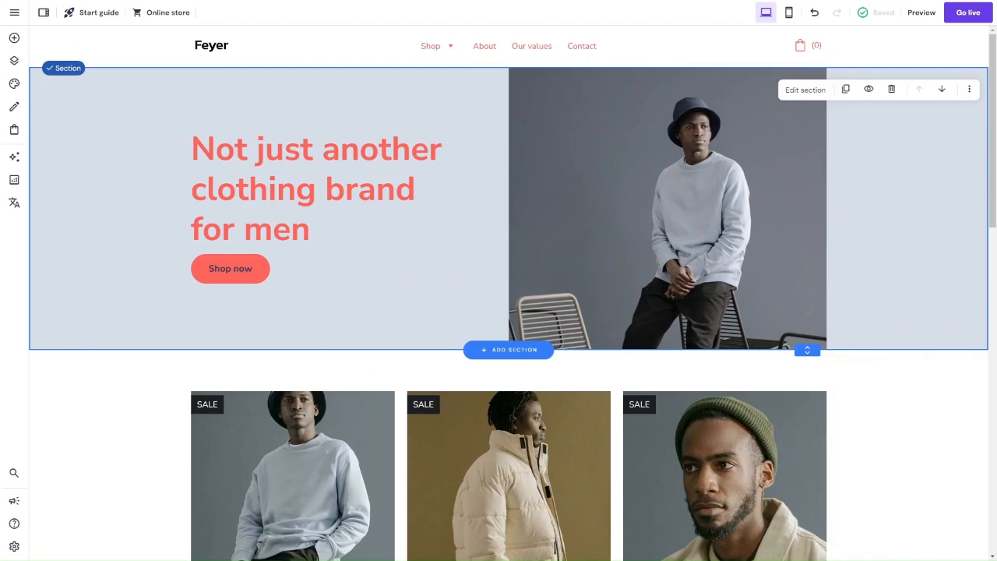
# - Review the homepage's mobile layout from the hero section through the products to the free shipping banner, and return to the desktop view
pyautogui.scroll(-8, 700, 136)
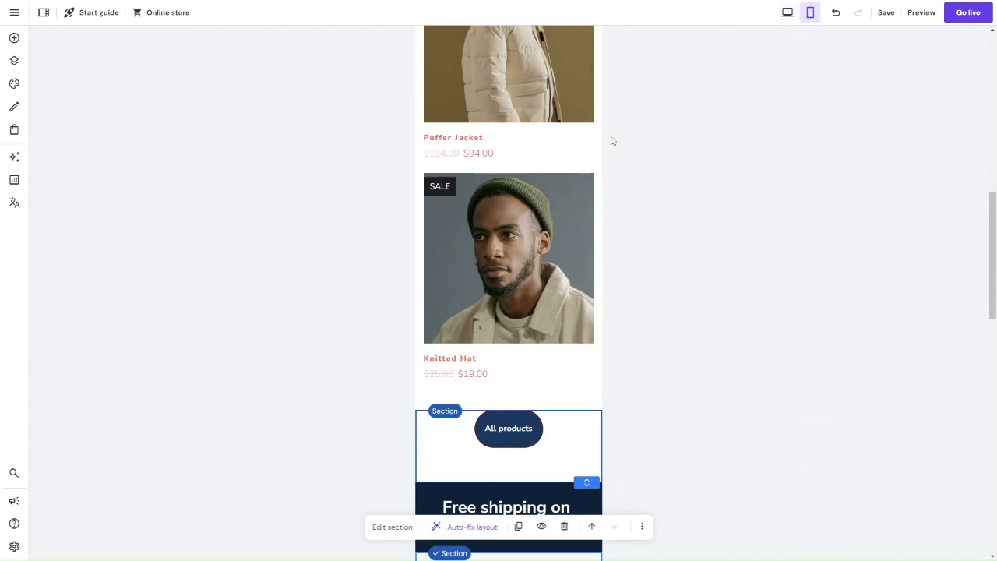
pyautogui.scroll(10, 587, 219)
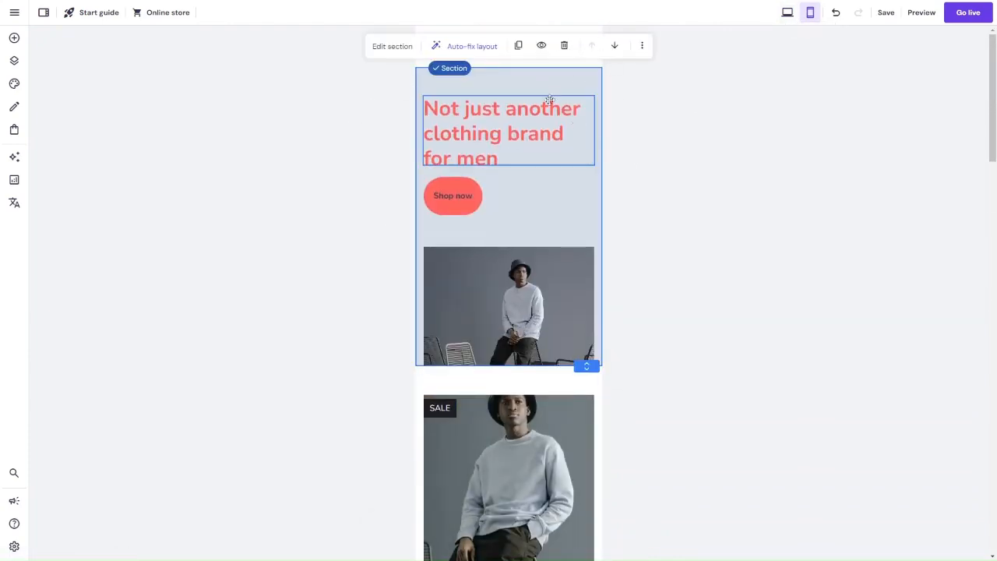
pyautogui.scroll(-4, 437, 163)
pyautogui.scroll(-11, 437, 163)
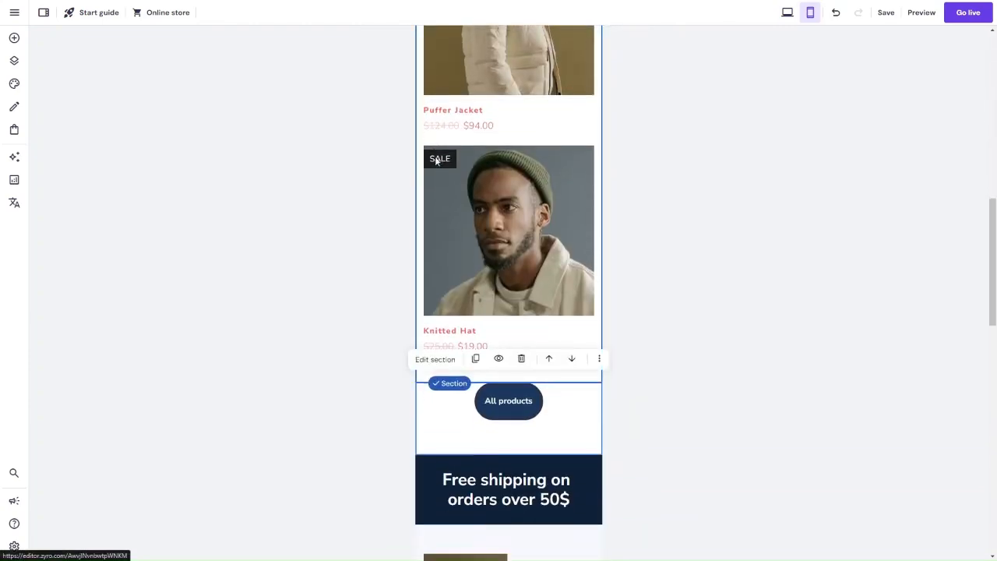
pyautogui.scroll(15, 437, 163)
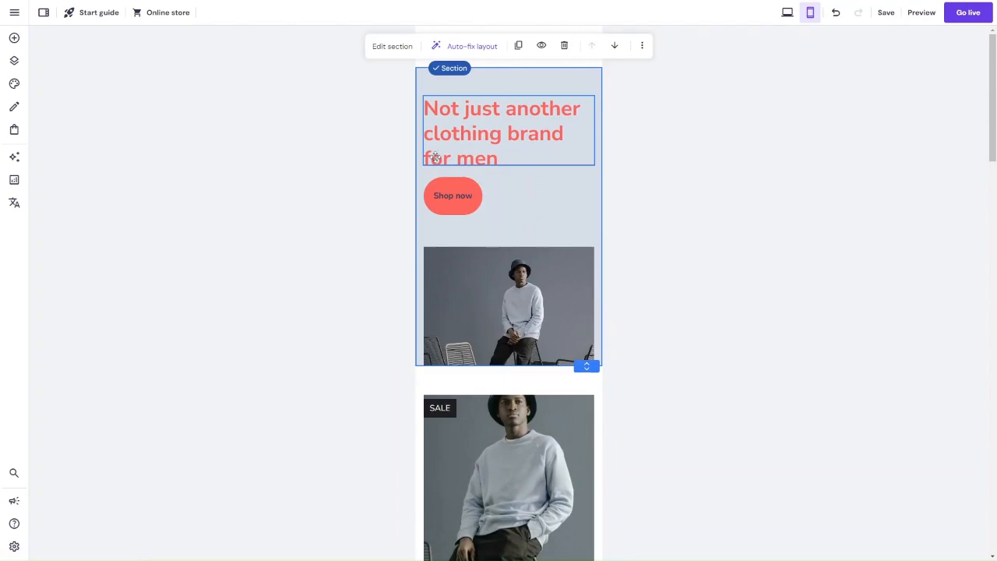
pyautogui.click(787, 13)
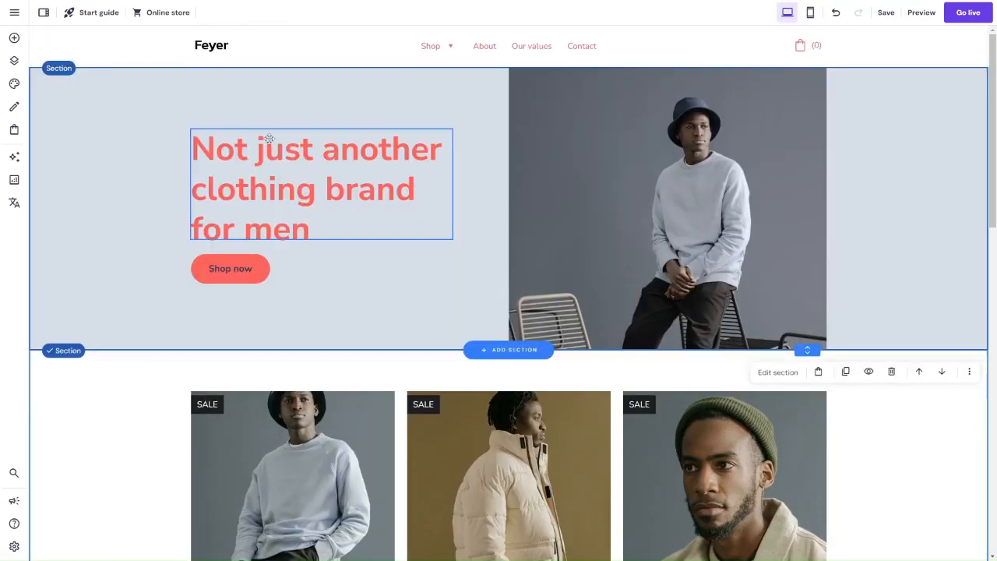